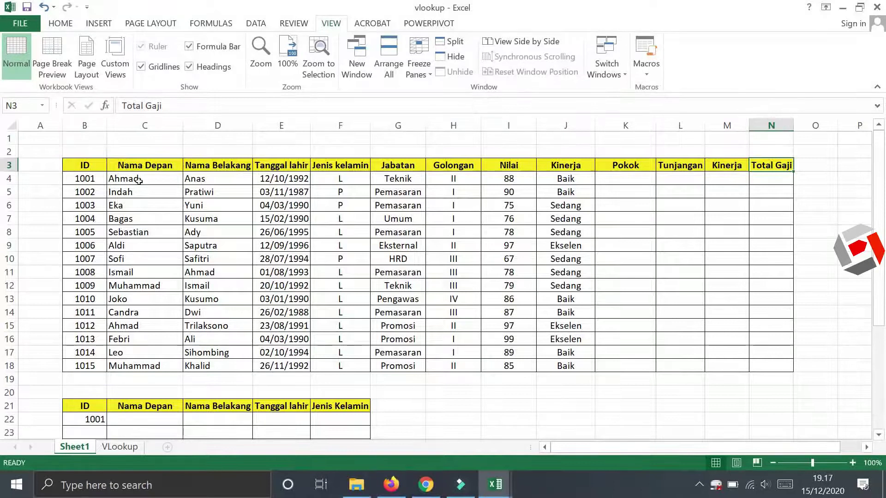
- Hide the worksheet gridlines on Sheet1
left_click(123, 147)
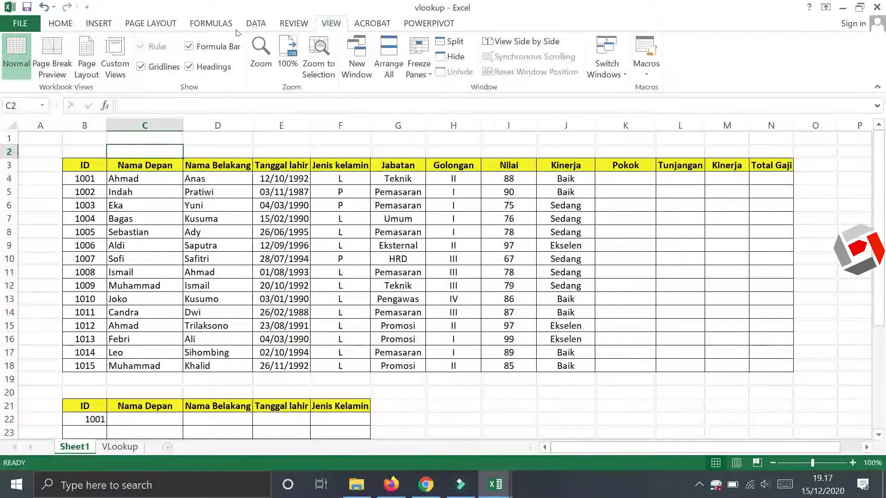
left_click(146, 68)
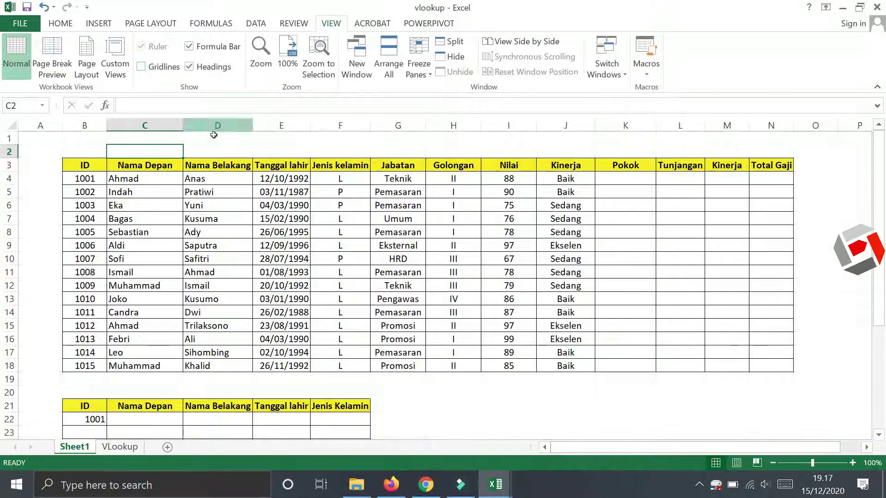
left_click(237, 149)
scroll(393, 261, "down", 1)
scroll(393, 261, "up", 1)
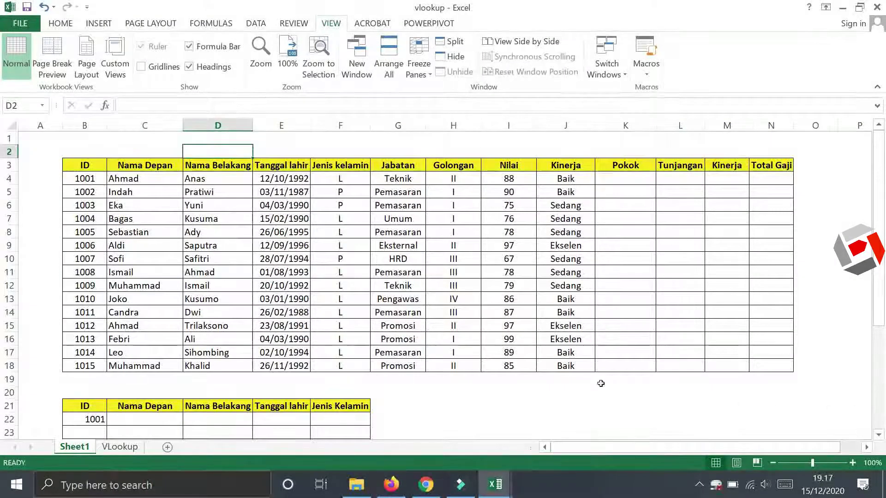
left_click(485, 419)
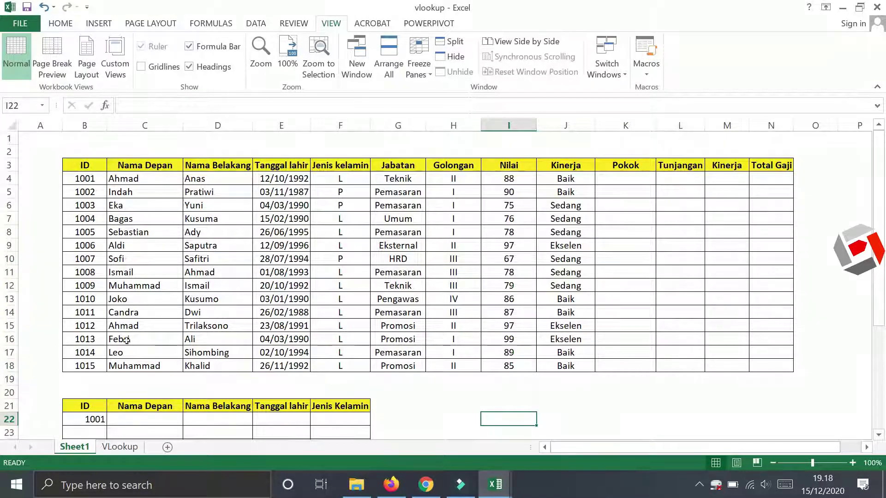
scroll(111, 359, "down", 2)
scroll(89, 340, "up", 2)
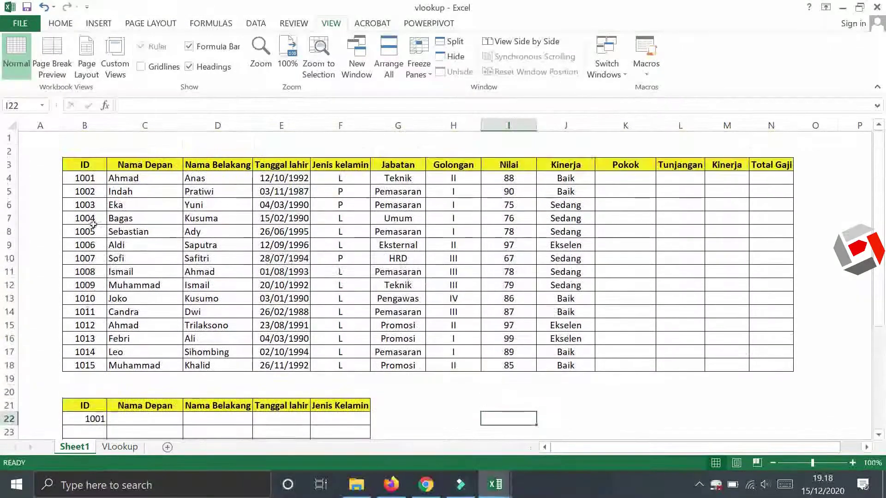
left_click(145, 407)
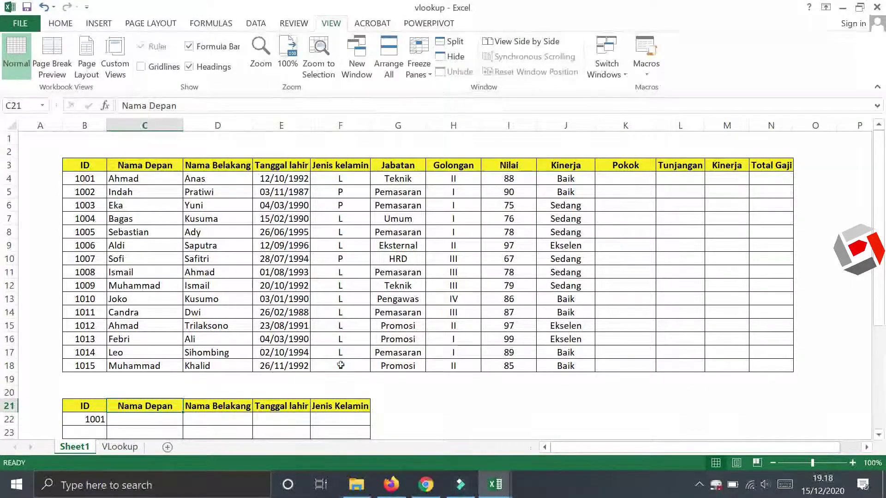
left_click(65, 421)
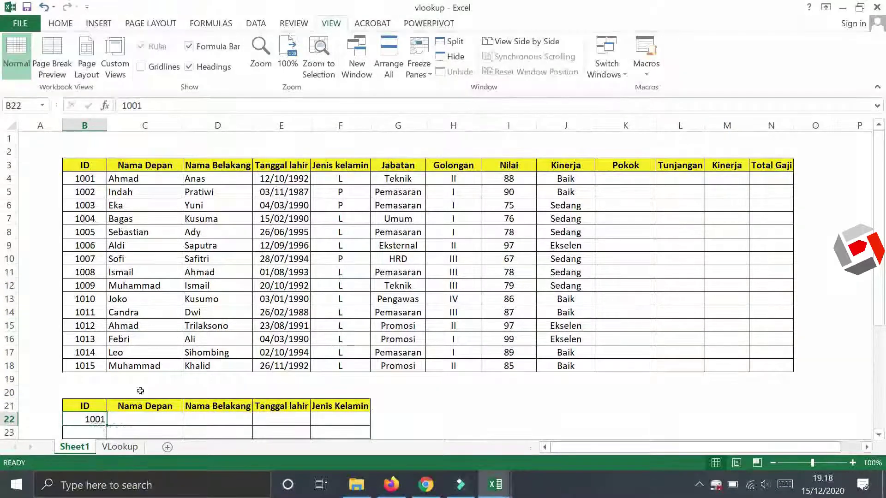
- Start a VLOOKUP formula in C22 under Nama Depan, with B22 as lookup value and B3:G18 as table array
left_click(150, 418)
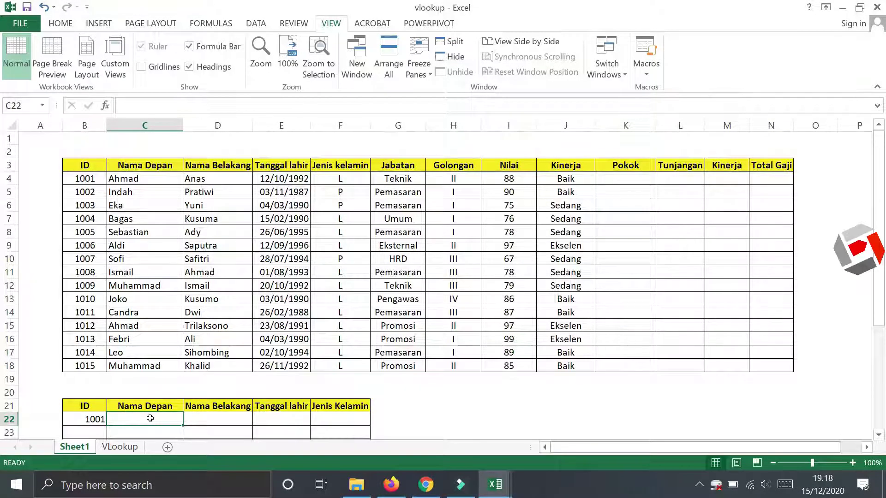
type("=")
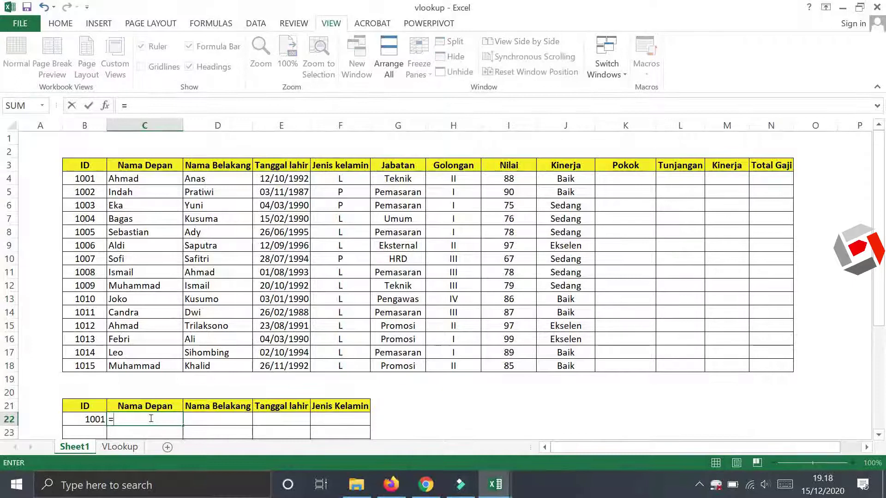
type("vlo")
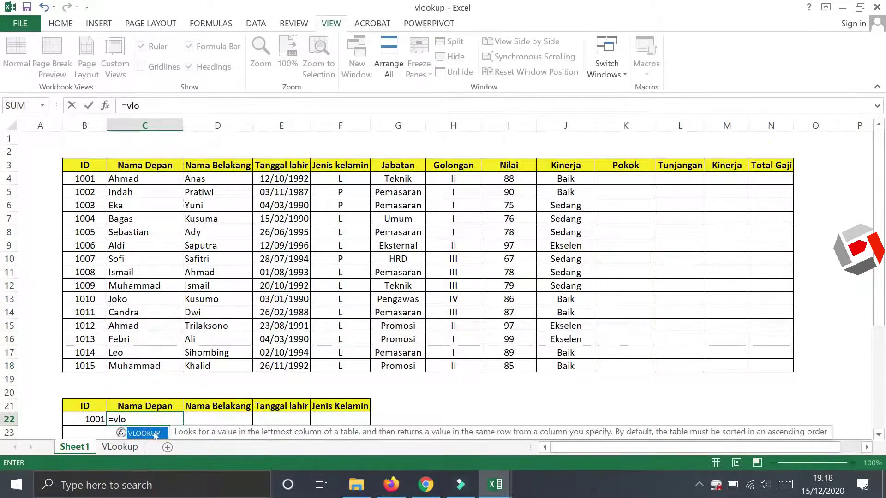
double_click(154, 434)
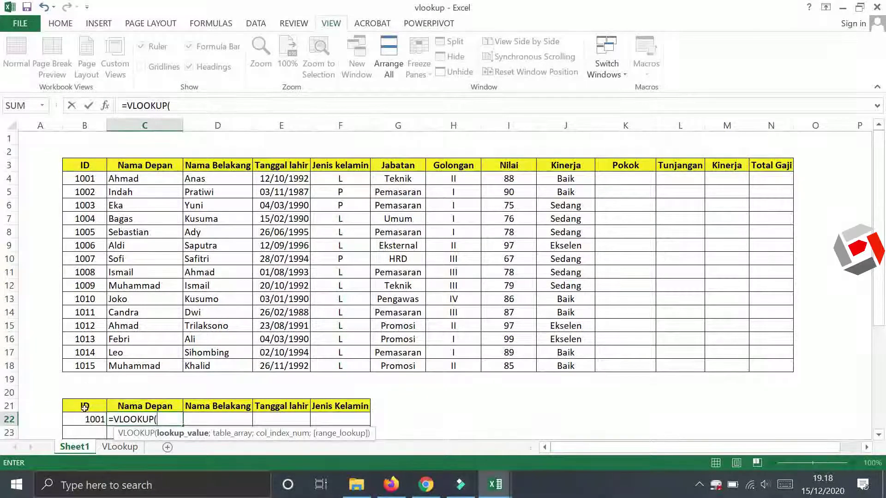
left_click(86, 423)
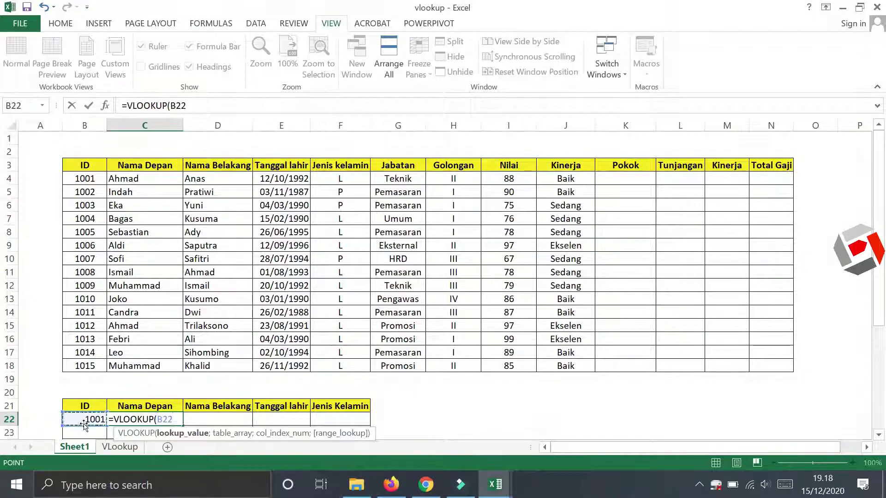
type(";")
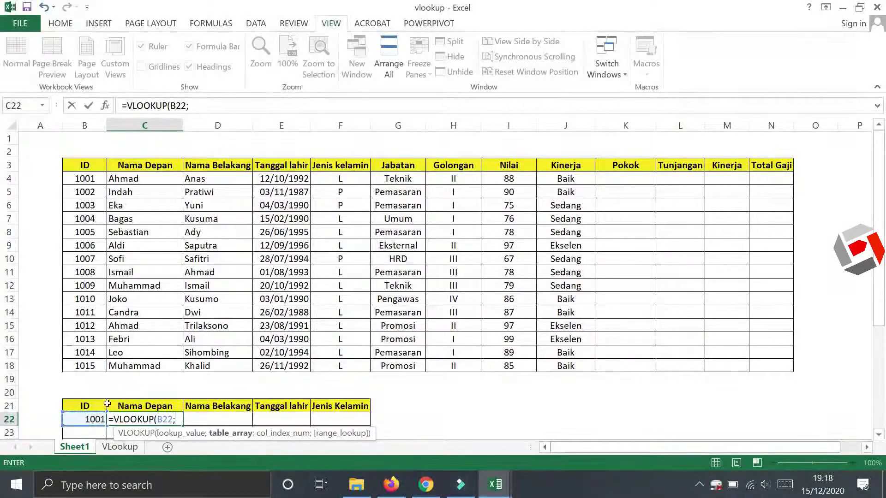
left_click(84, 167)
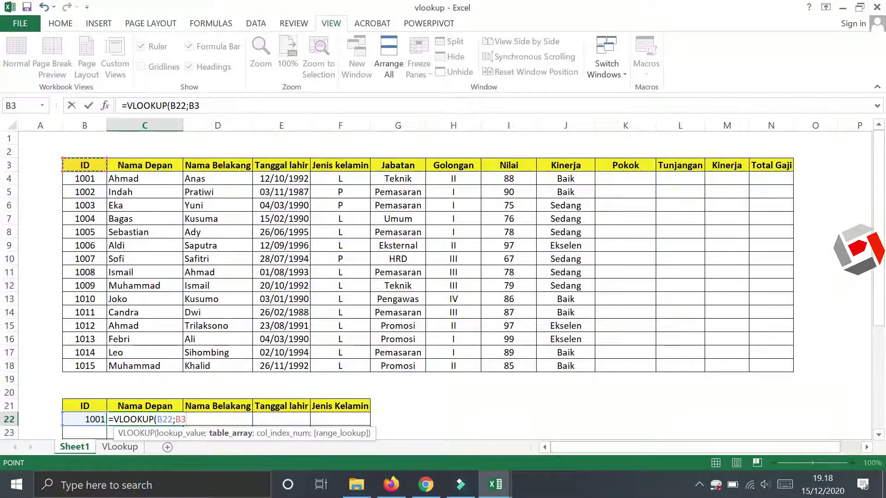
left_click(402, 366, "shift")
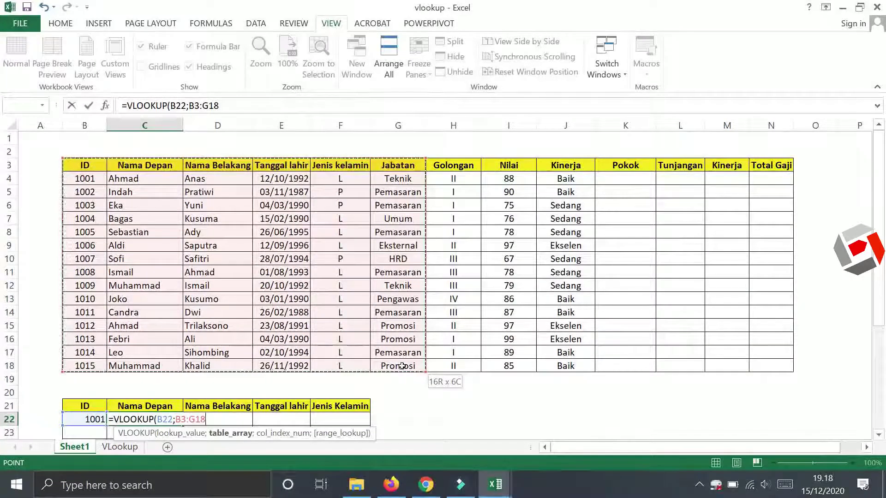
type(";")
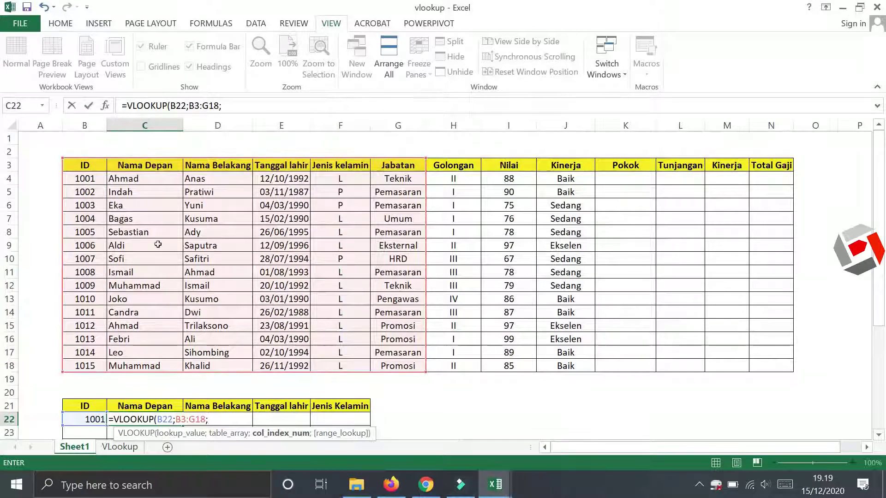
- Complete the VLOOKUP formula in C22 with column index 2 and FALSE for an exact match
type("2")
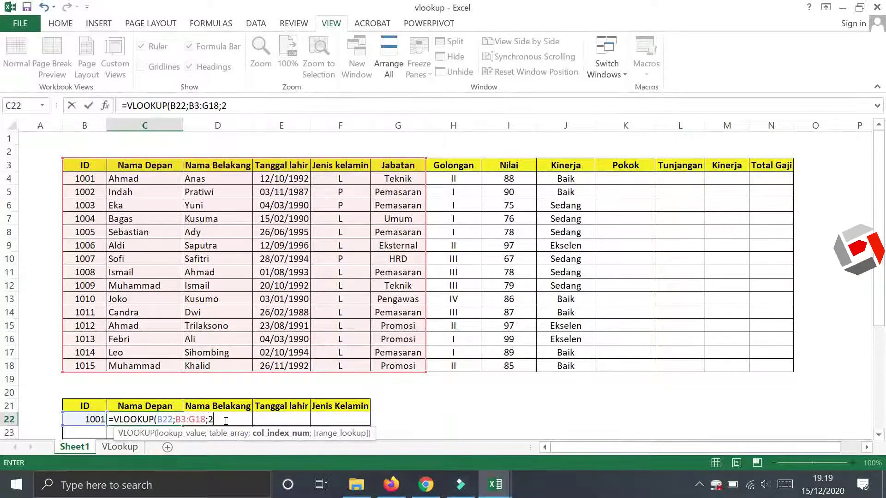
type(";")
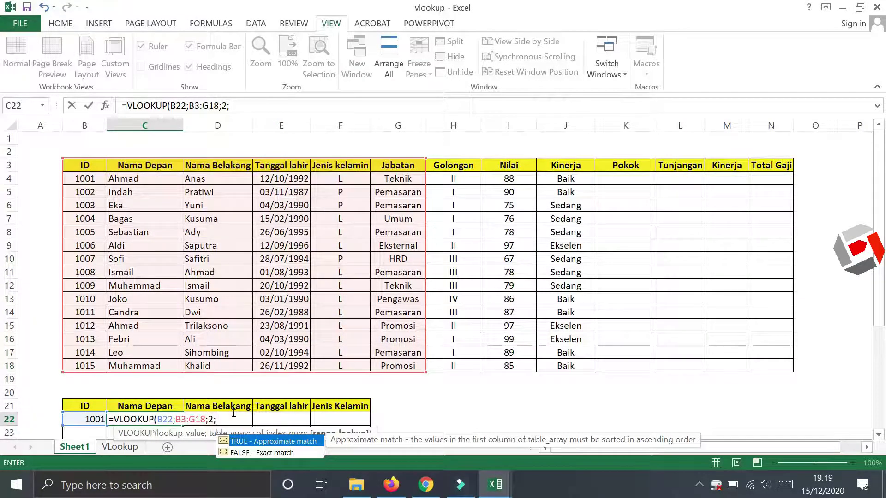
type("F")
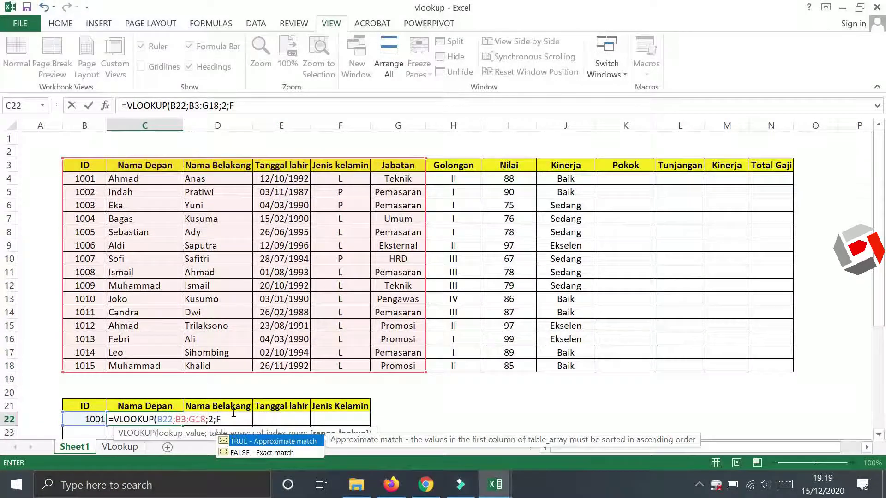
left_click(246, 454)
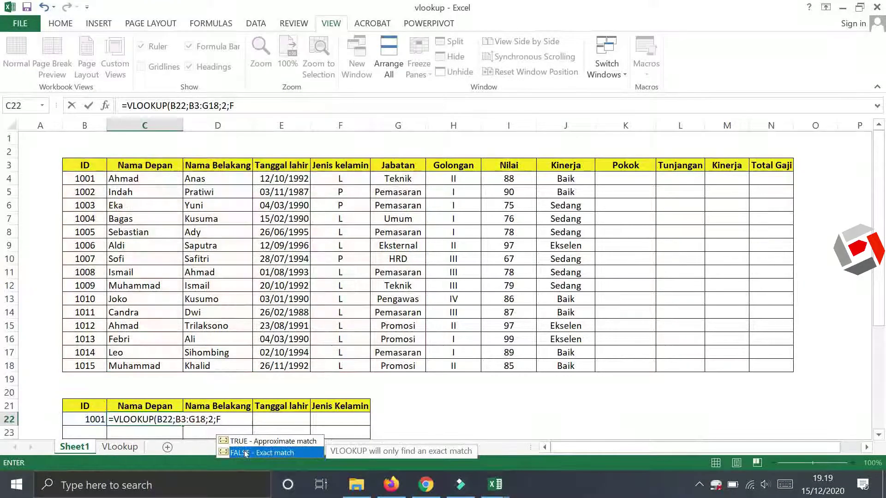
double_click(246, 454)
type(")")
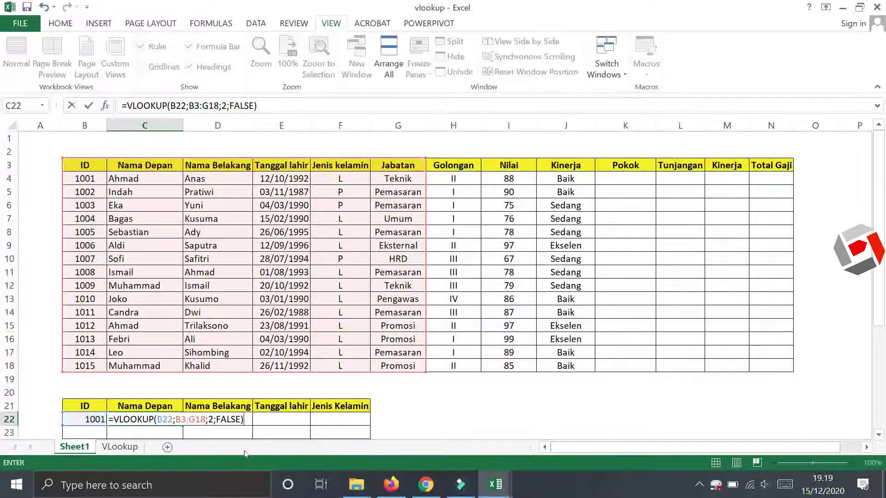
key("Return")
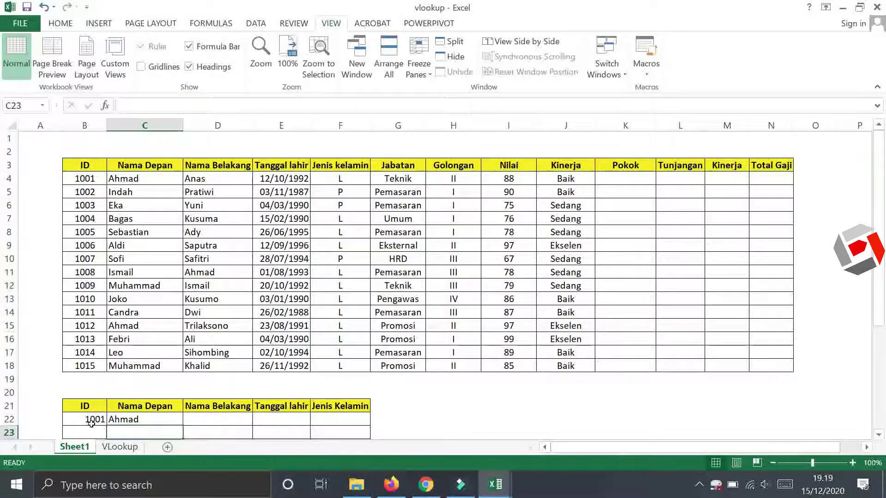
- Change the lookup ID in B22 to 1010 and compare the looked-up first name with the main table
left_click(146, 417)
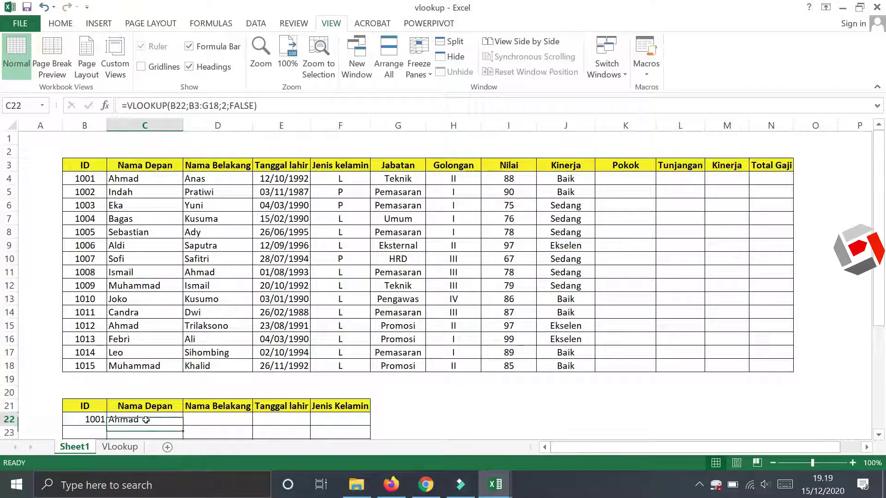
left_click(82, 184)
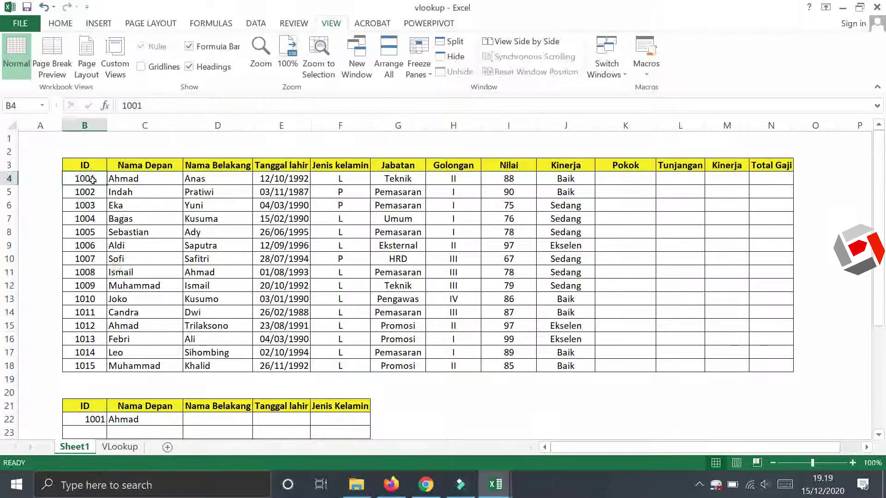
left_click(84, 420)
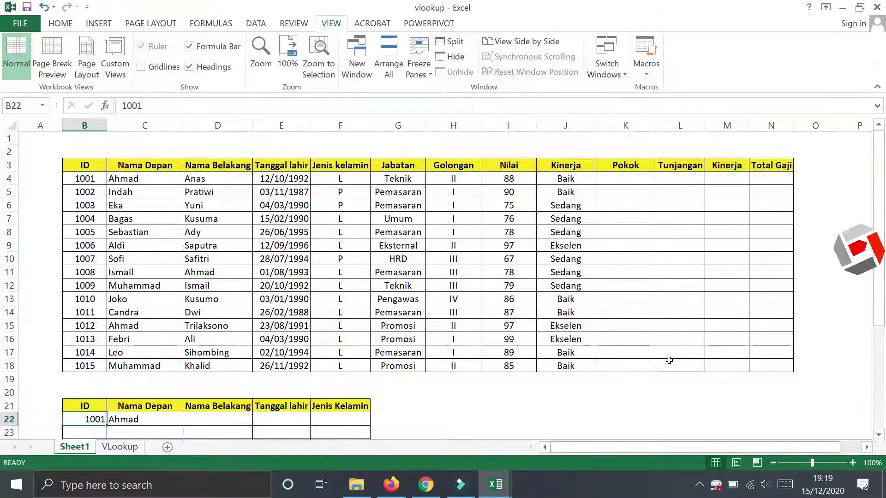
type("1010")
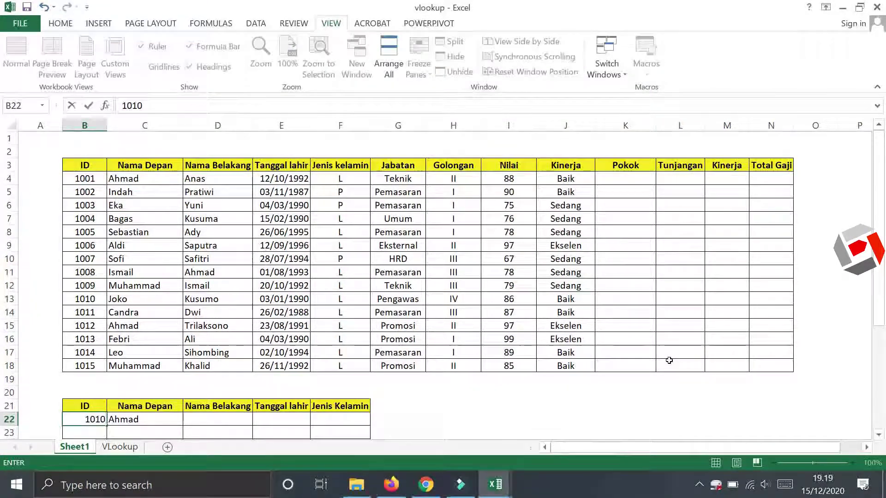
key("Return")
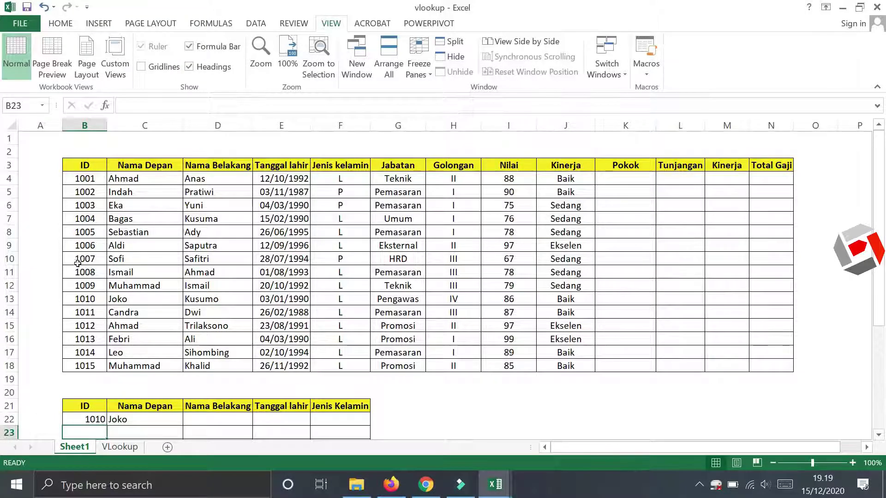
left_click(133, 301)
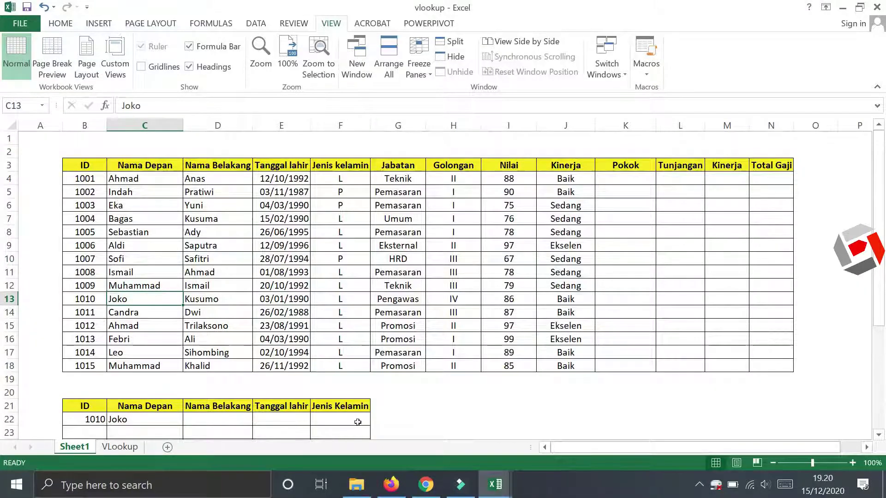
left_click(147, 418)
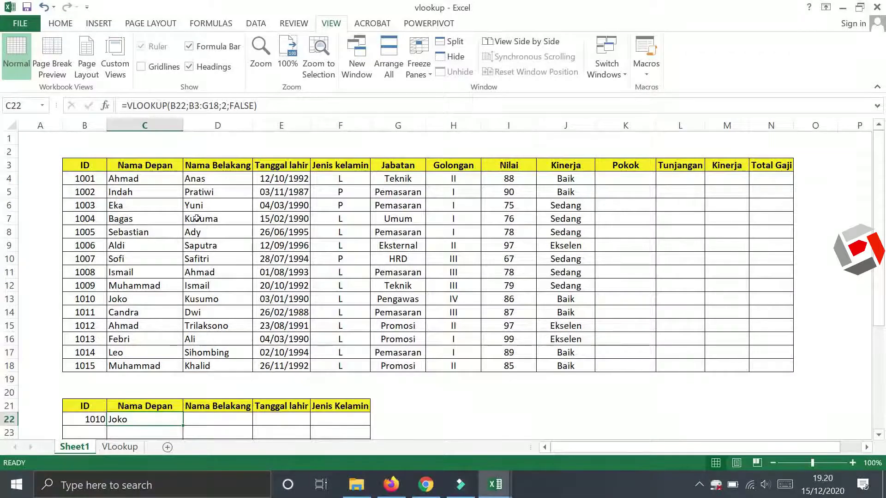
- Add the lookup IDs 1002 in B23 and 1013 in B24
scroll(204, 356, "down", 1)
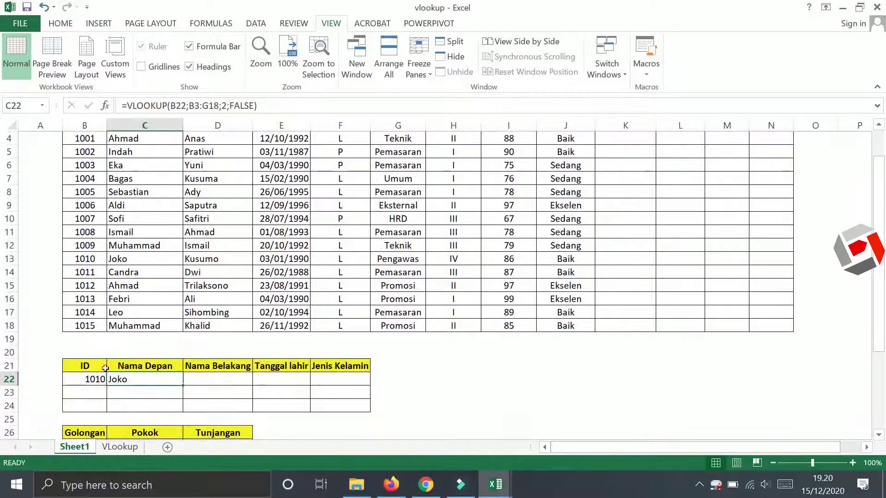
left_click(92, 392)
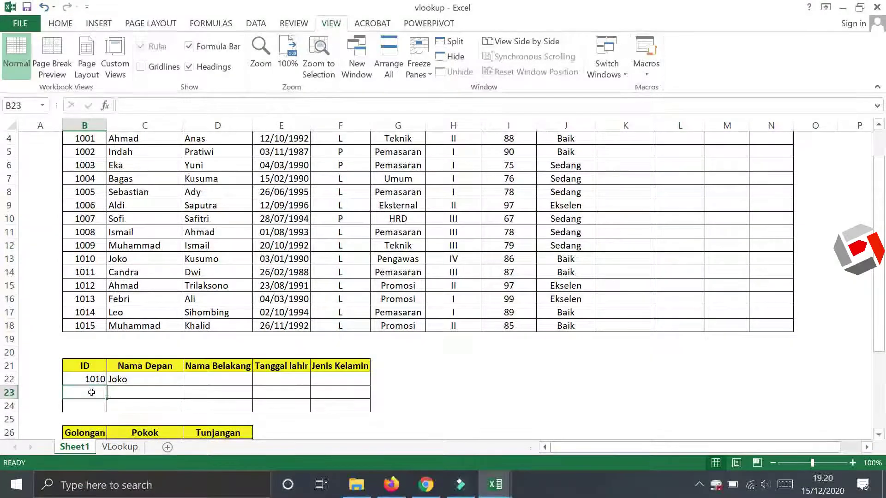
type("1002")
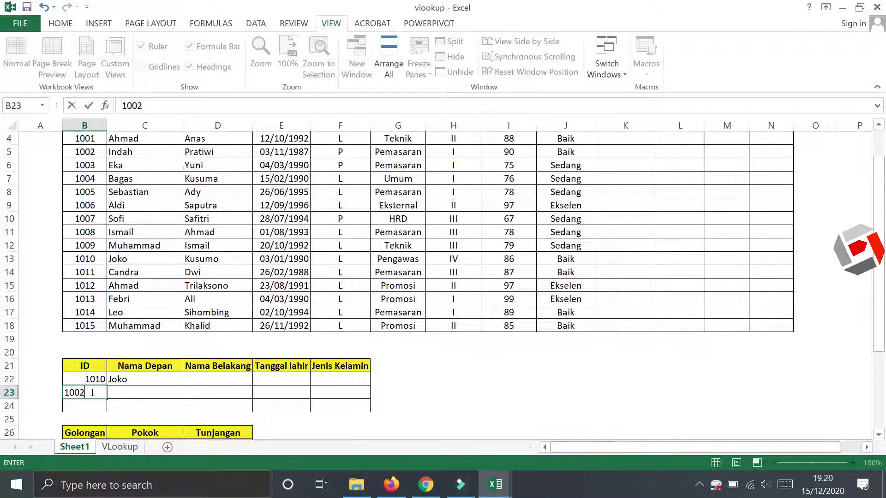
key("Return")
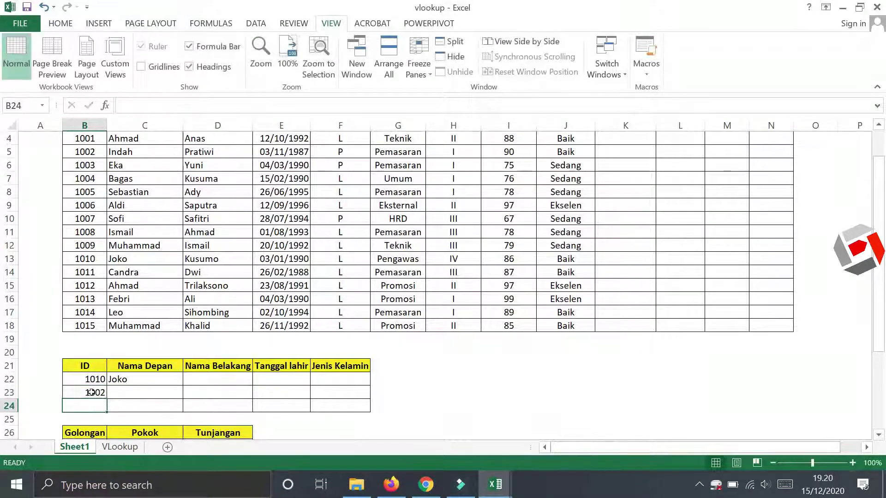
type("1013")
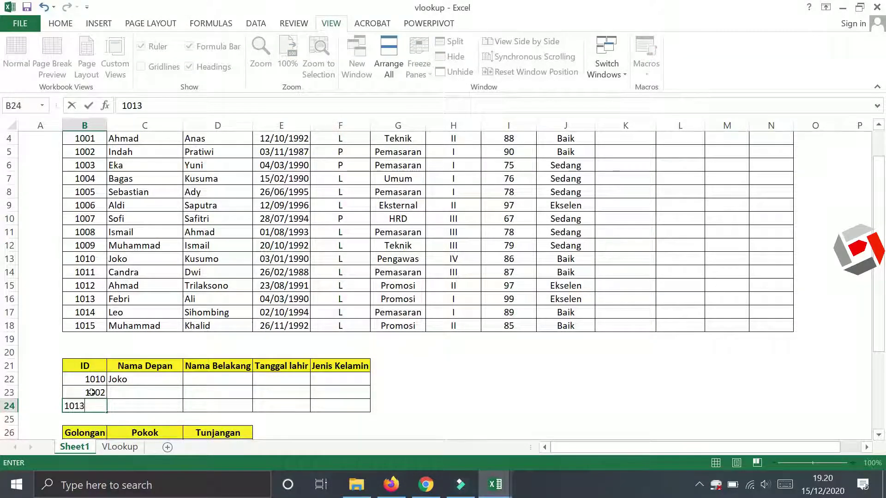
key("Return")
- Make the table array in C22's VLOOKUP absolute as $B$3:$G$18 and fill the formula down through C24
left_click(153, 377)
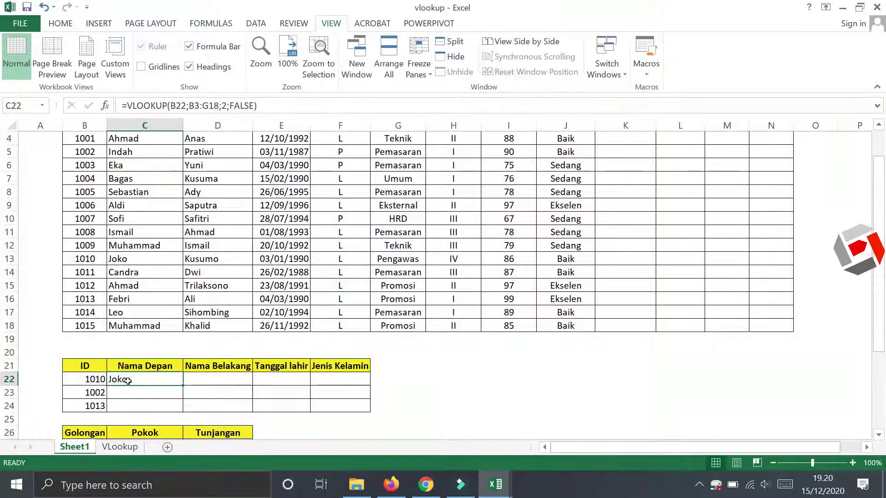
left_click(267, 110)
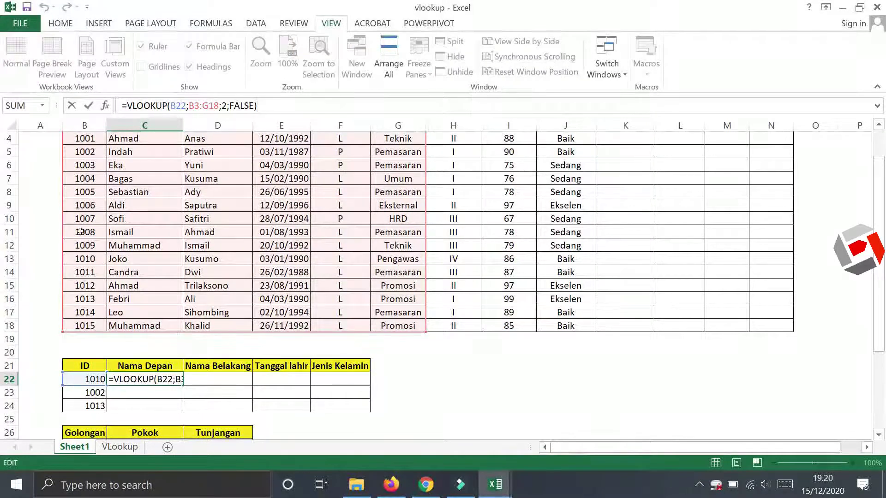
left_click(195, 106)
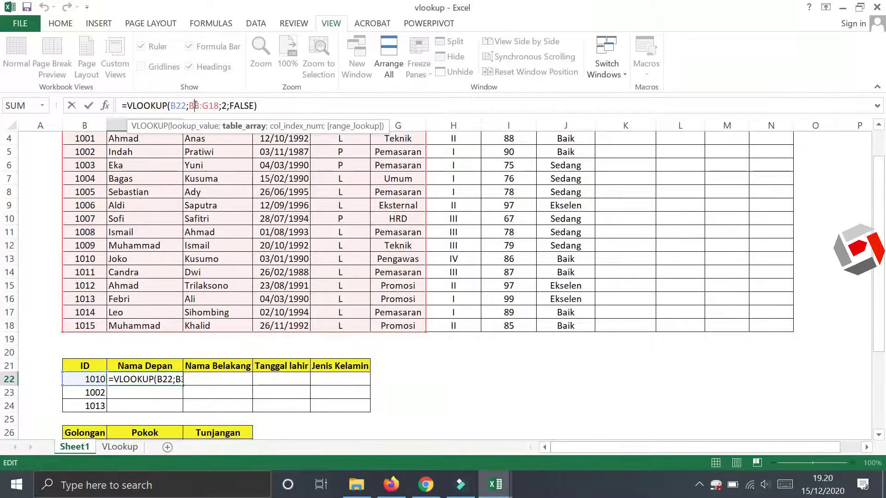
key("F4")
left_click(221, 106)
key("F4")
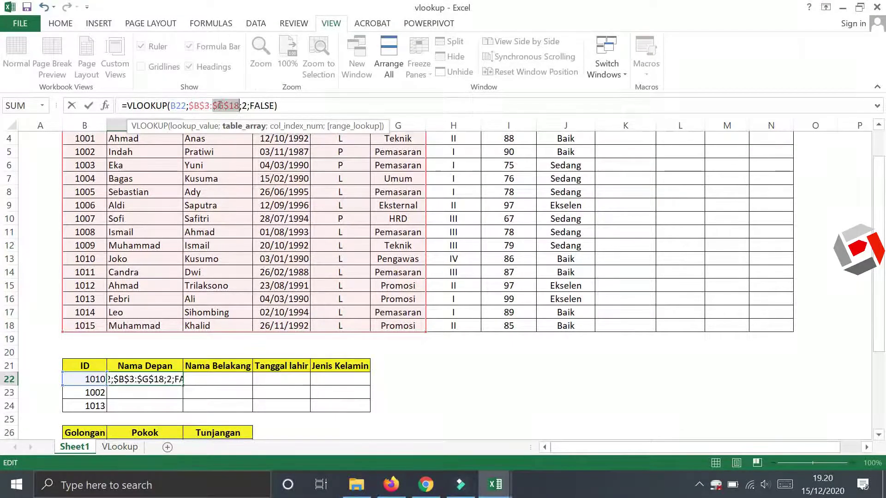
key("ctrl+Return")
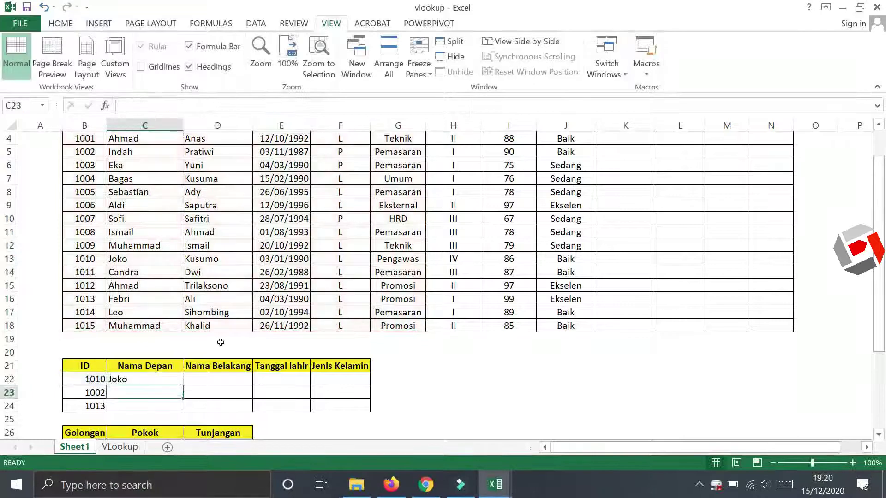
left_click_drag(184, 387, 185, 411)
left_click(232, 393)
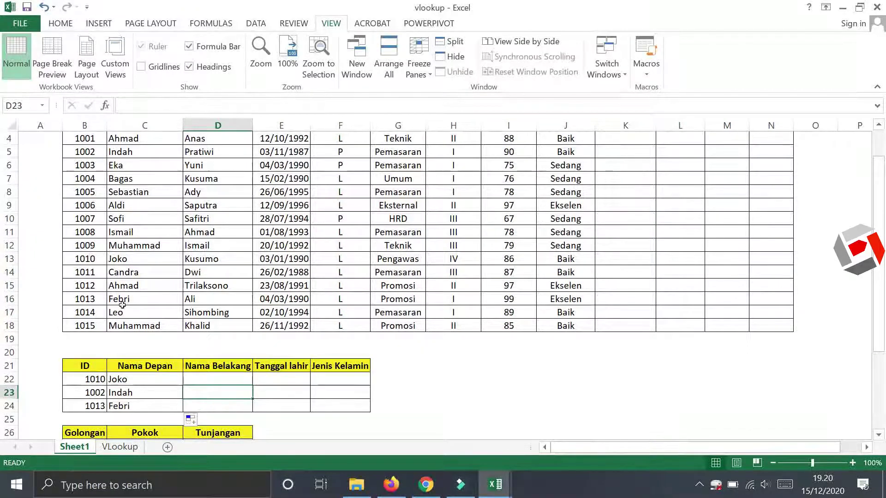
- Copy C22's VLOOKUP formula into D22 under Nama Belakang and set its column index to 3
left_click(216, 381)
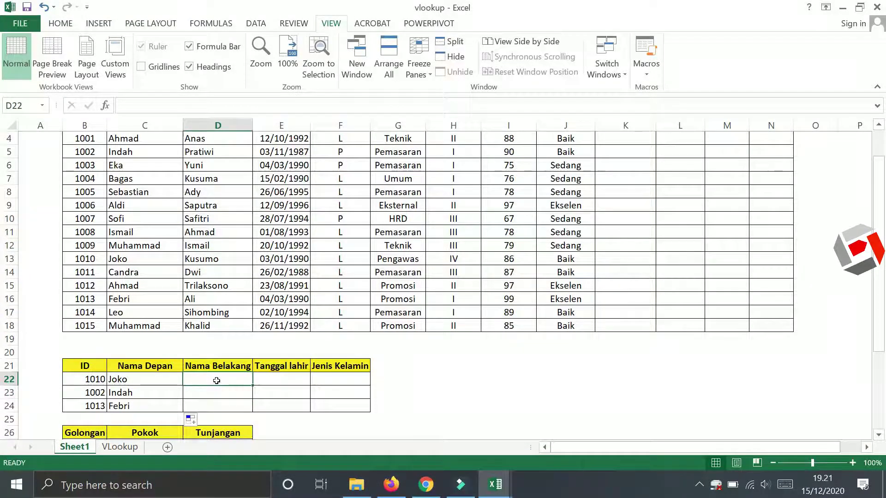
key("Left")
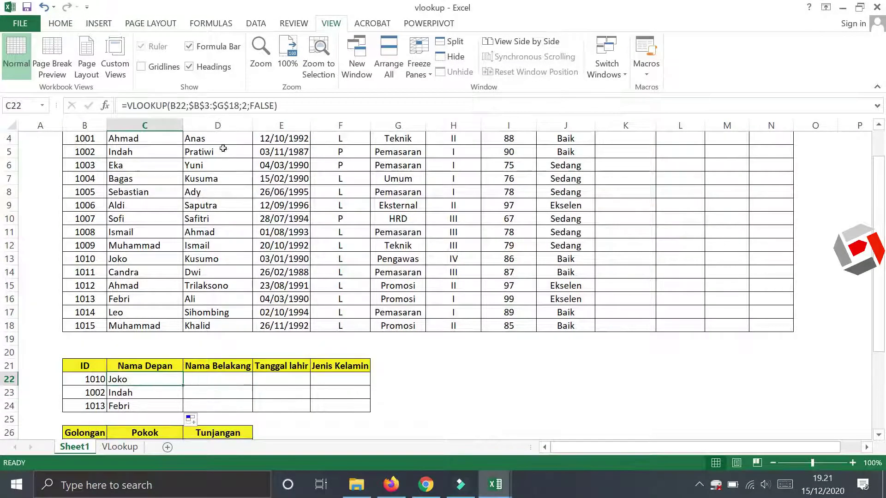
left_click_drag(287, 110, 129, 106)
key("ctrl+c")
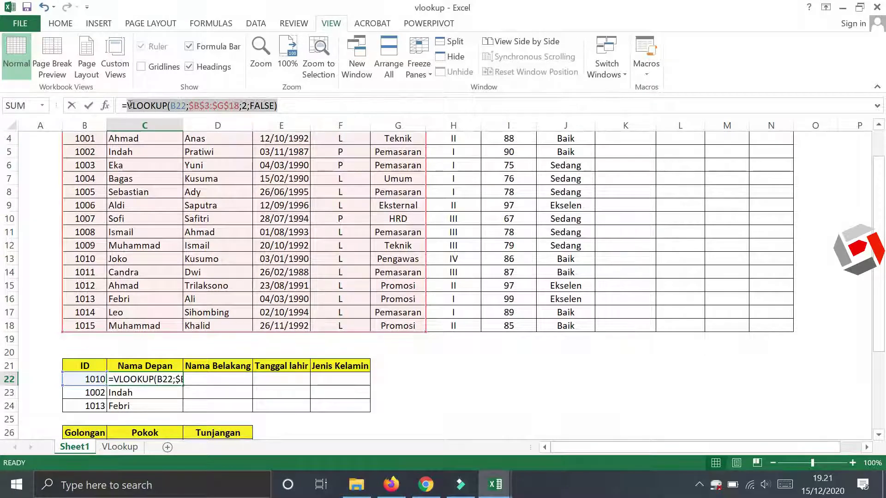
left_click(215, 381)
type("=")
left_click(152, 110)
key("ctrl+v")
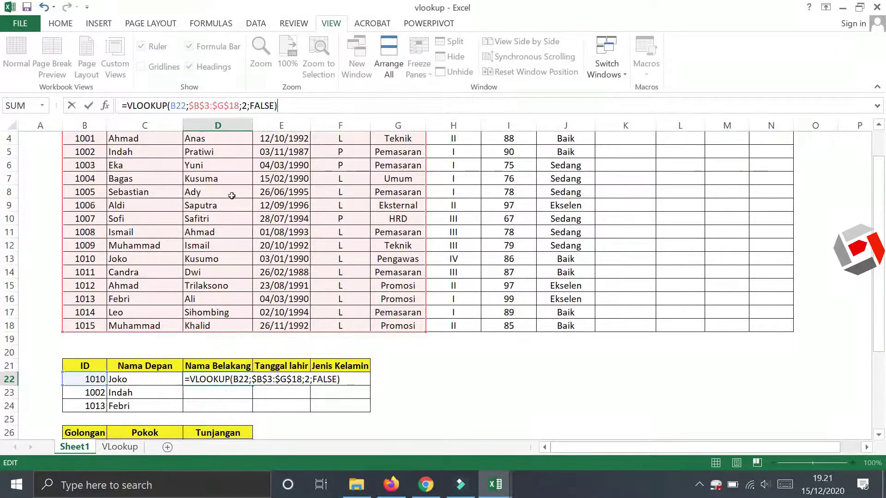
left_click(243, 105)
key("BackSpace")
type("3")
key("Return")
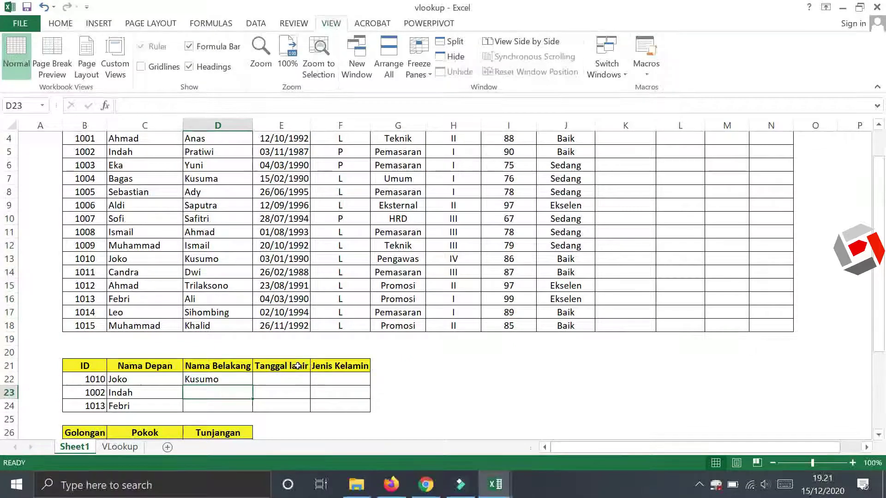
- Enter the copied VLOOKUP formula in E22 under Tanggal lahir with column index 4
left_click(279, 382)
left_click(132, 106)
type("=VLOOKUP(B22;$B$3:$G$18;2;FALSE)")
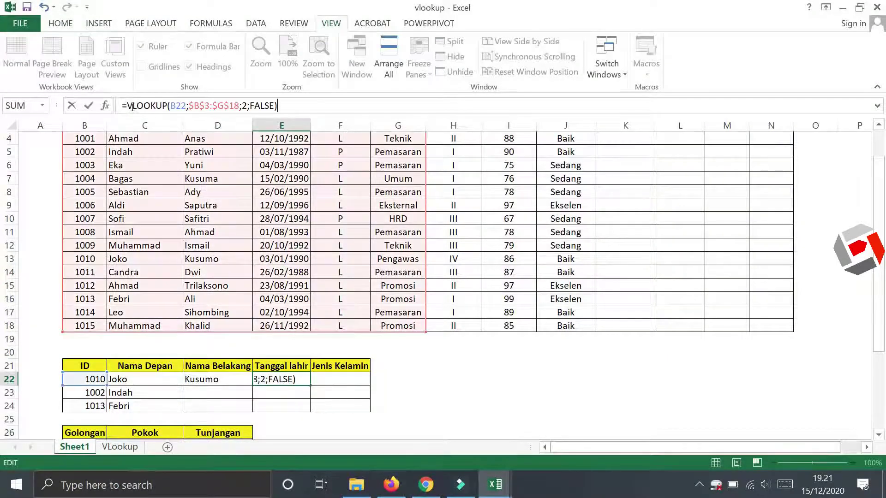
left_click(247, 105)
key("BackSpace")
type("4")
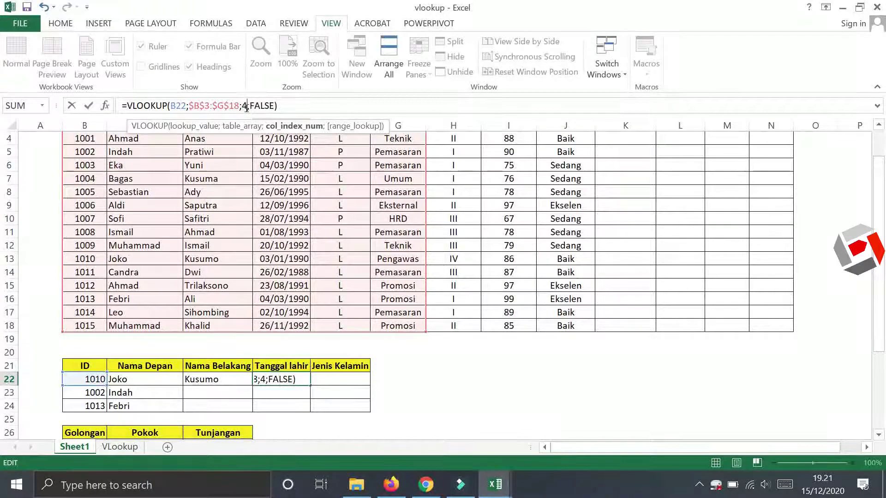
key("Return")
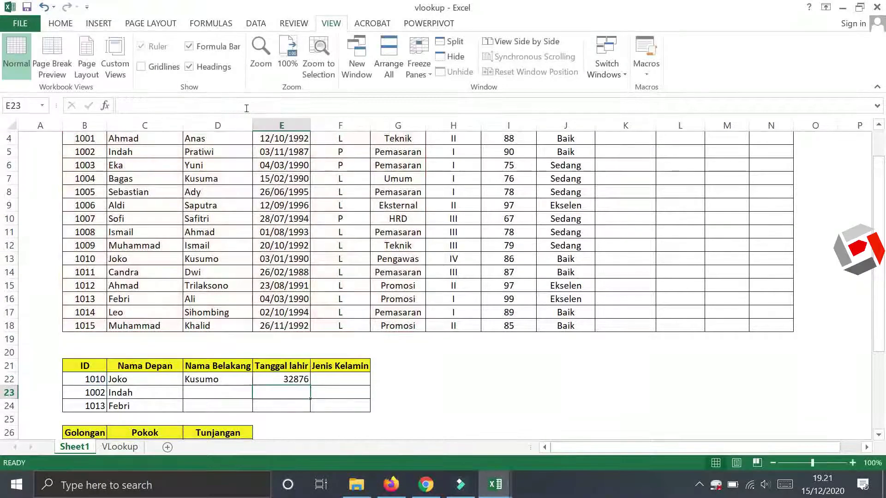
- Enter the copied VLOOKUP formula in F22 under Jenis Kelamin with column index 5
left_click(345, 381)
type("=")
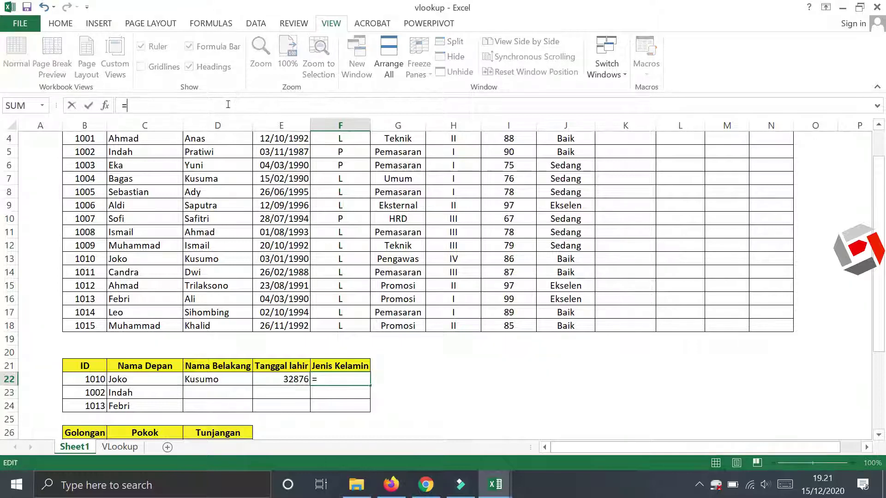
key("ctrl+v")
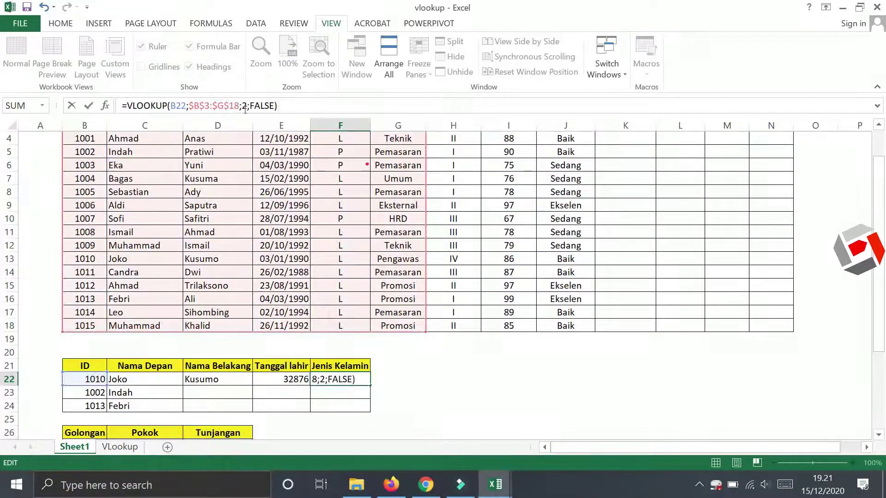
left_click(245, 107)
key("BackSpace")
type("5")
key("Return")
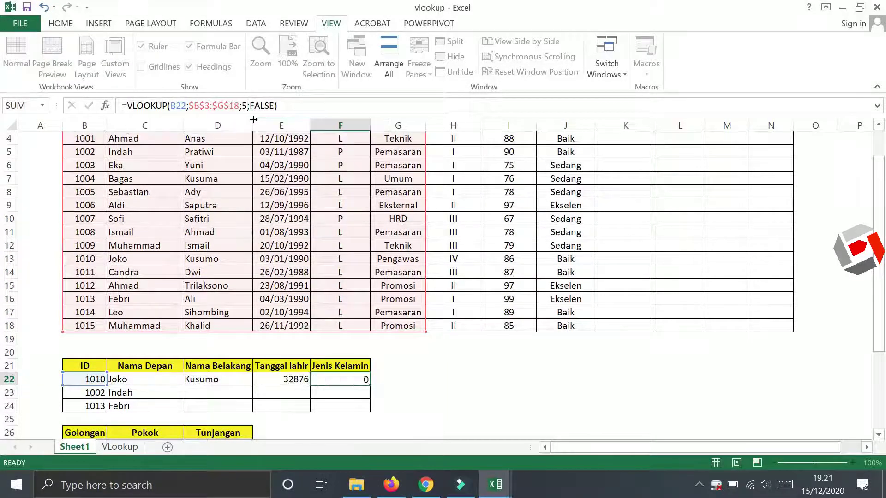
key("Return")
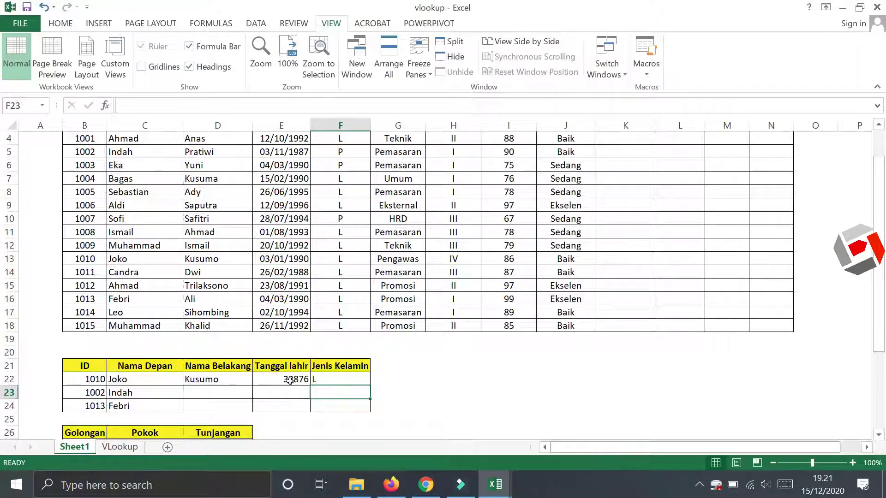
- Copy the date formatting from E7 in the main table onto E22 with Format Painter
left_click(275, 380)
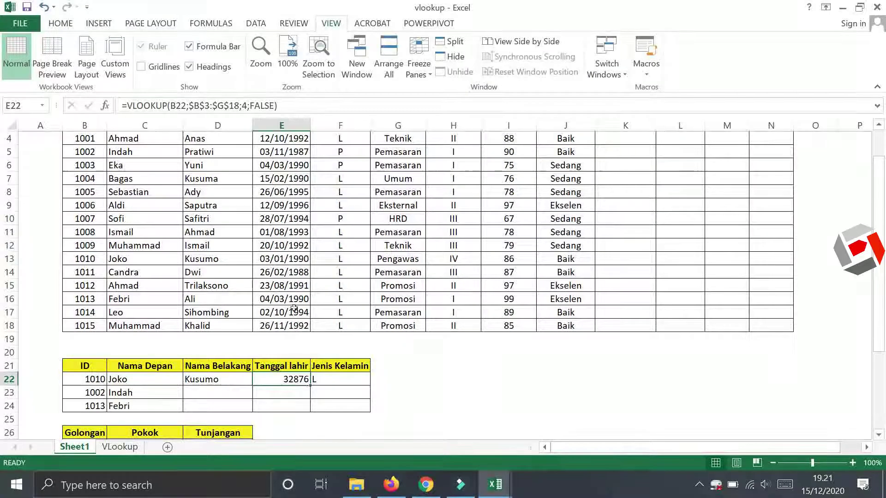
left_click(271, 182)
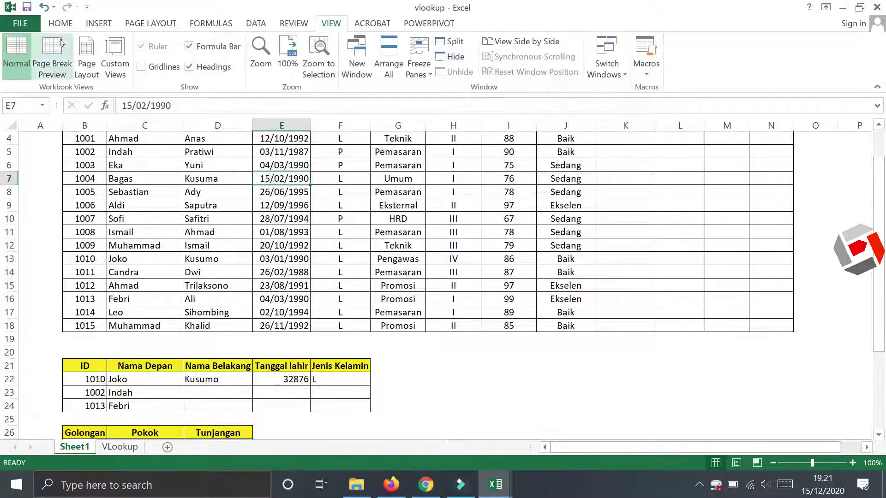
left_click(61, 25)
left_click(69, 72)
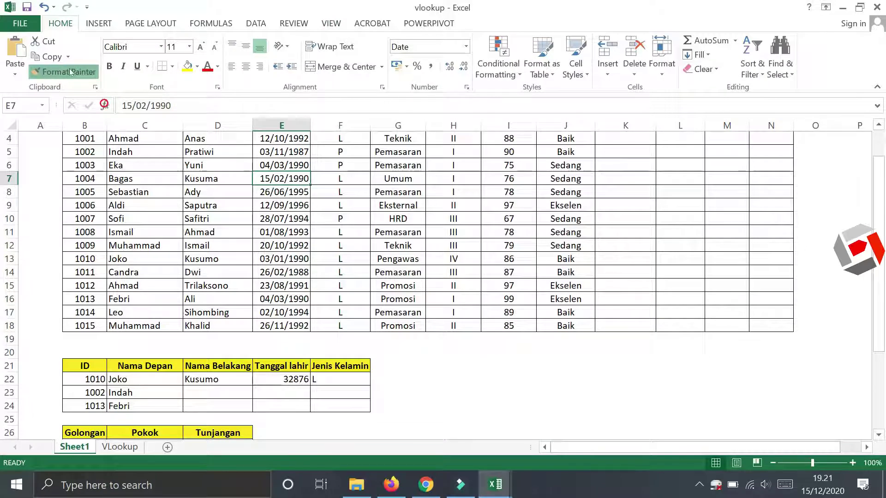
left_click(288, 383)
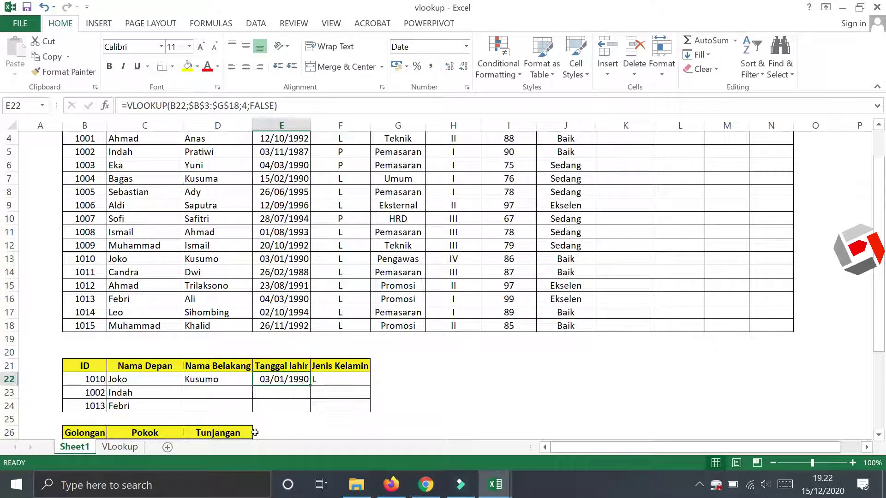
- Fill the formulas in D22:F22 down through row 24
left_click(193, 380)
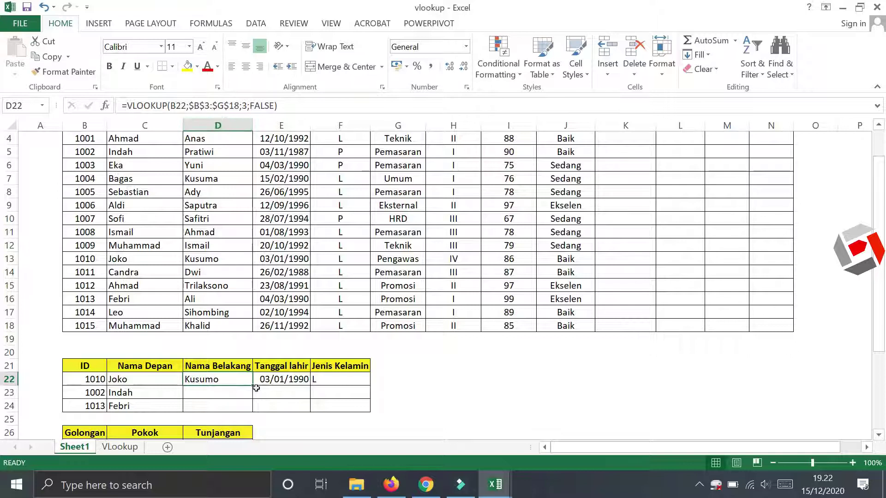
left_click_drag(223, 378, 370, 412)
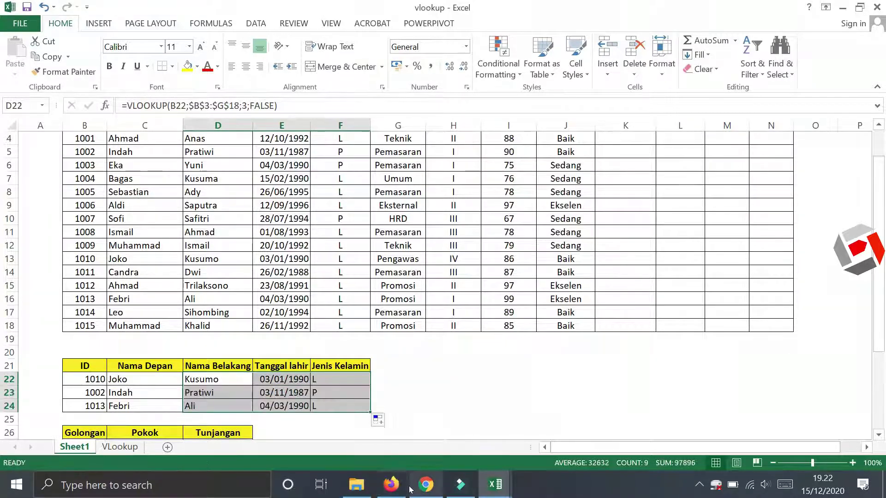
mouse_move(410, 489)
- Center the Jenis Kelamin values in F22:F24 and the Tanggal lahir values in E22:E24
left_click_drag(332, 379, 332, 406)
left_click(245, 66)
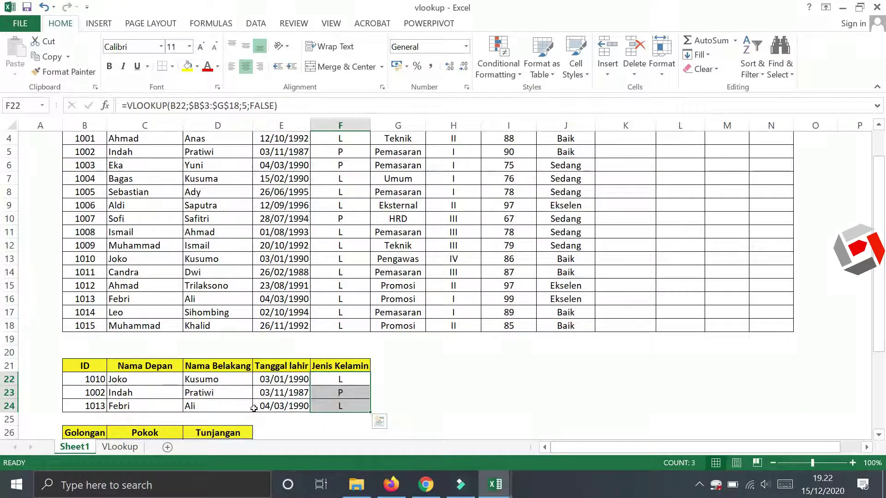
left_click_drag(280, 379, 281, 406)
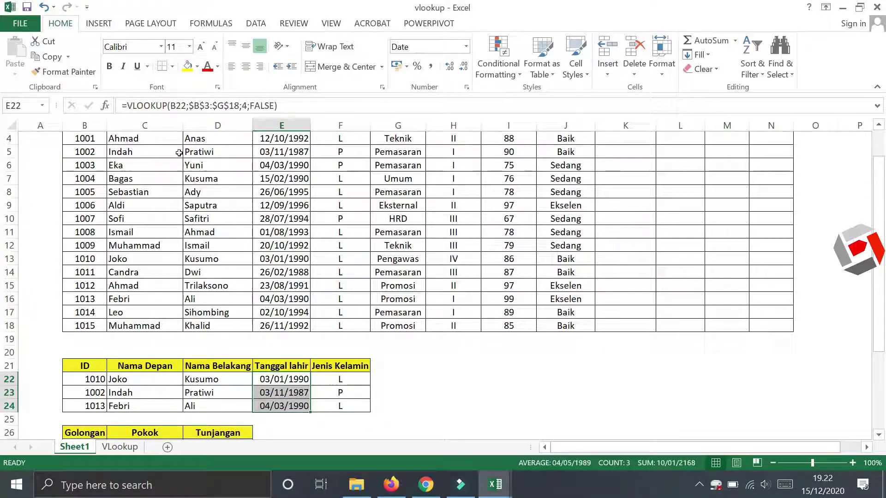
left_click(245, 67)
left_click(441, 398)
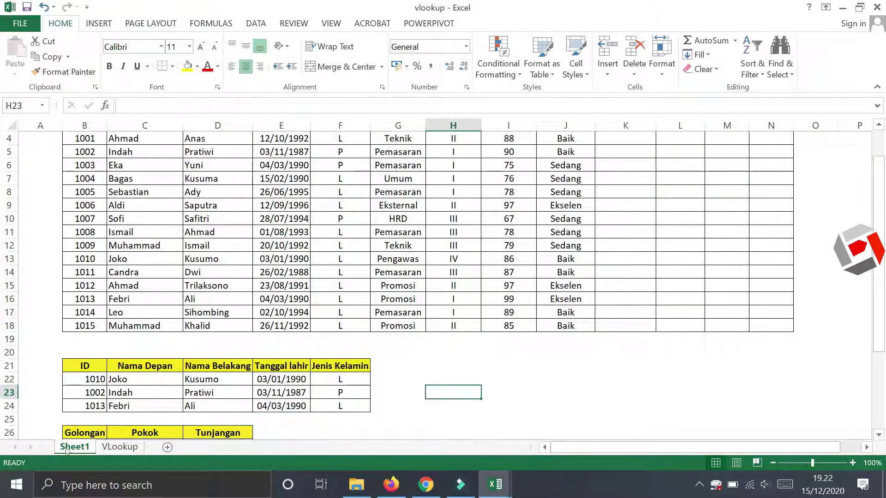
- Change the lookup IDs to 1007 in B22 and 1011 in B23 to test the formulas
left_click(90, 380)
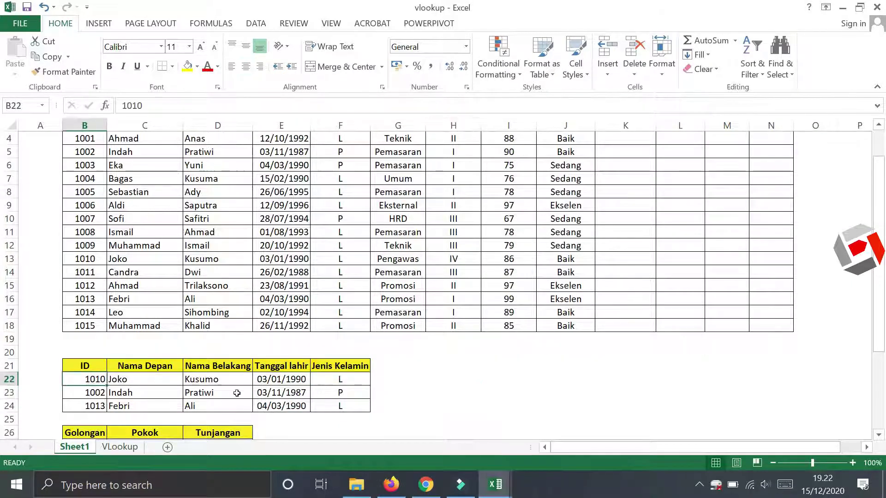
type("1007")
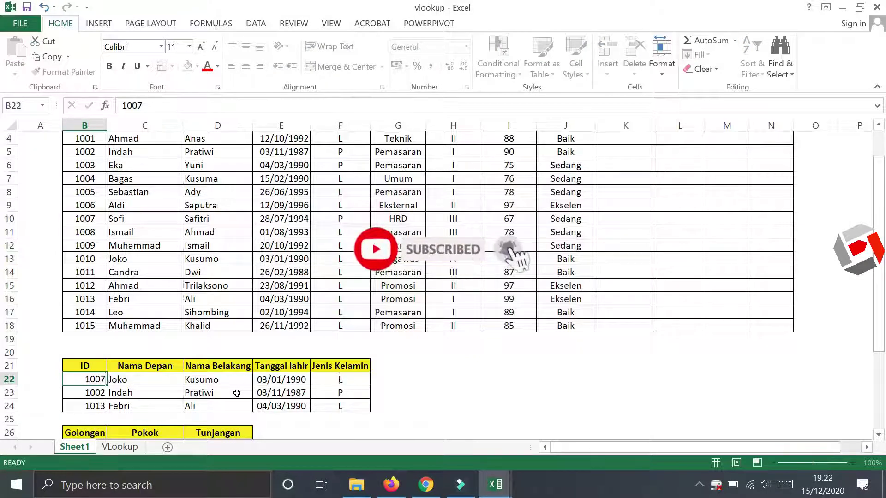
key("Return")
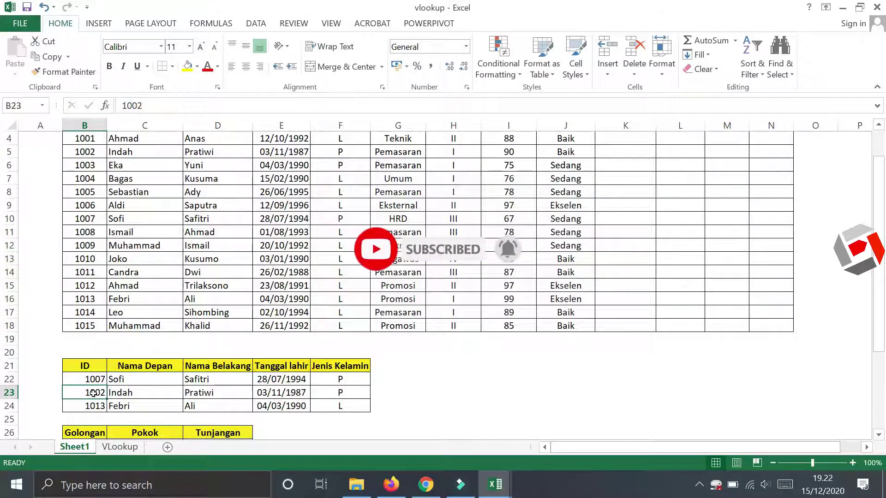
type("11")
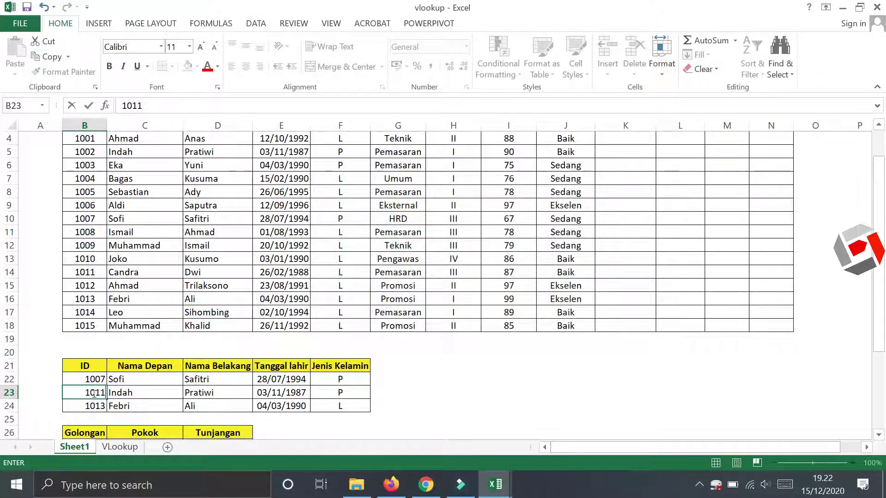
key("Return")
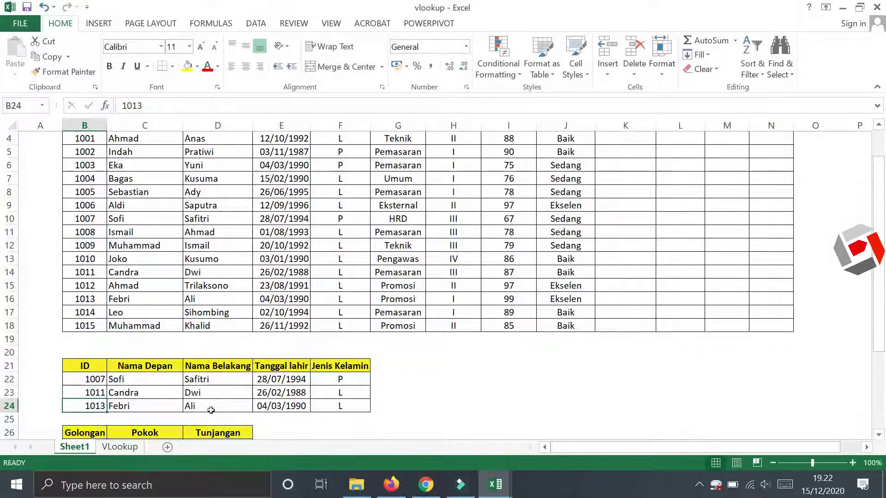
- Examine the Golongan and Kinerja reference tables below the ID lookup table
left_click(432, 404)
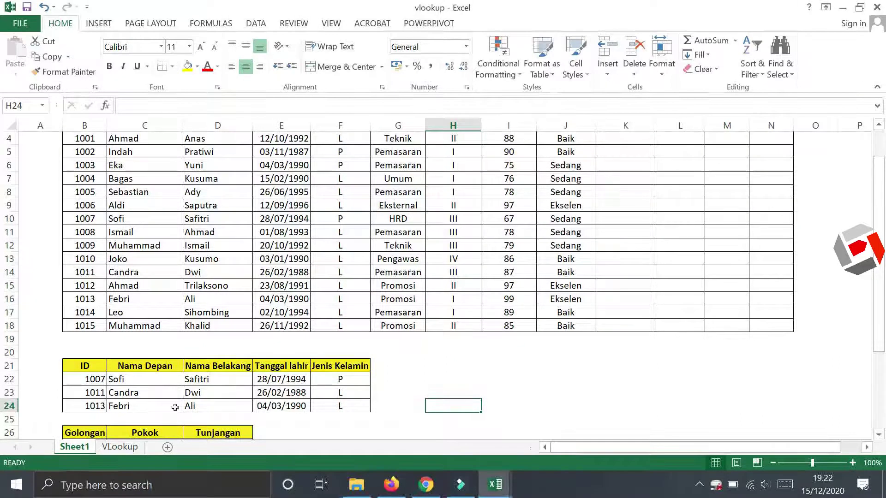
scroll(183, 362, "down", 1)
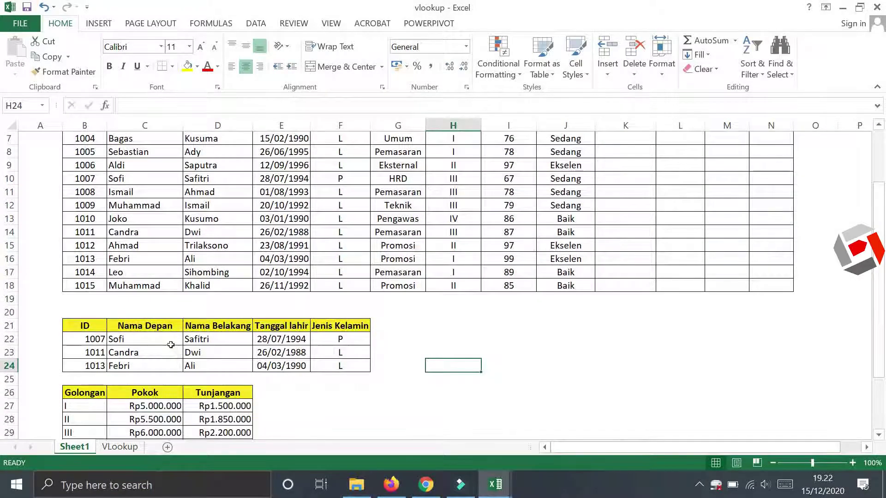
scroll(168, 342, "down", 2)
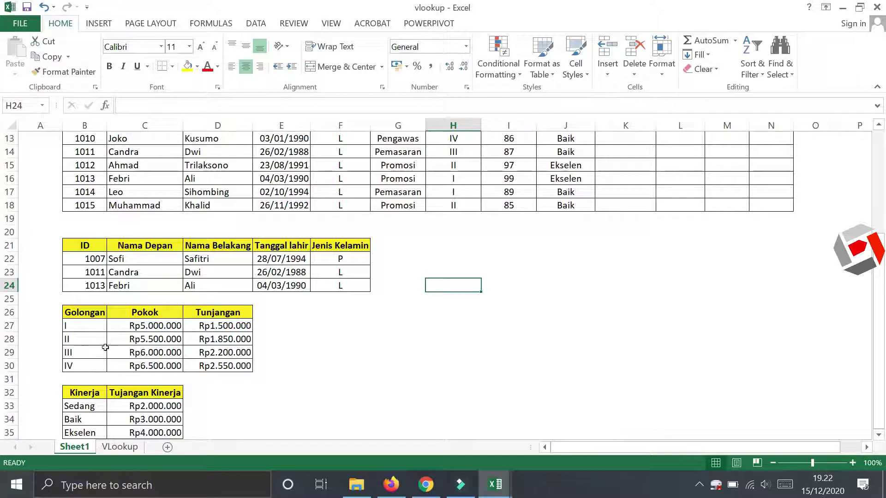
- Examine the Pokok and Tunjangan pay rates, the empty pay columns K:N, and the Golongan and Kinerja columns that the lookups rely on
left_click(136, 311)
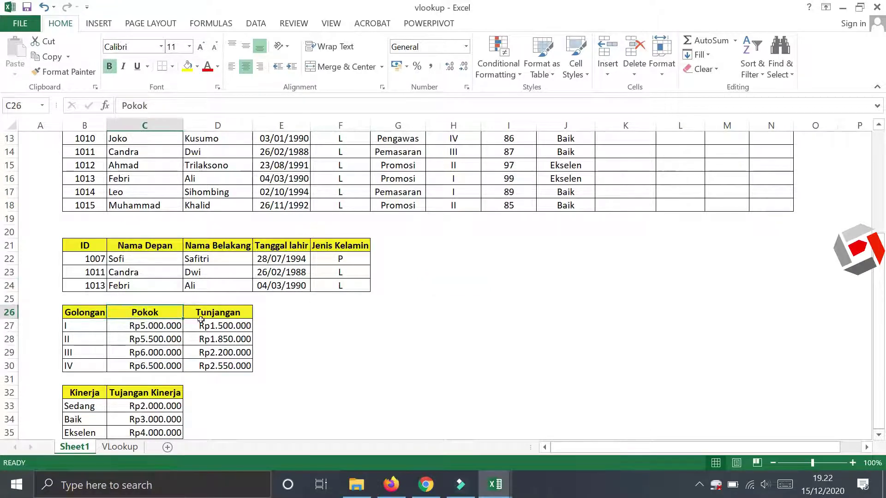
left_click(233, 322)
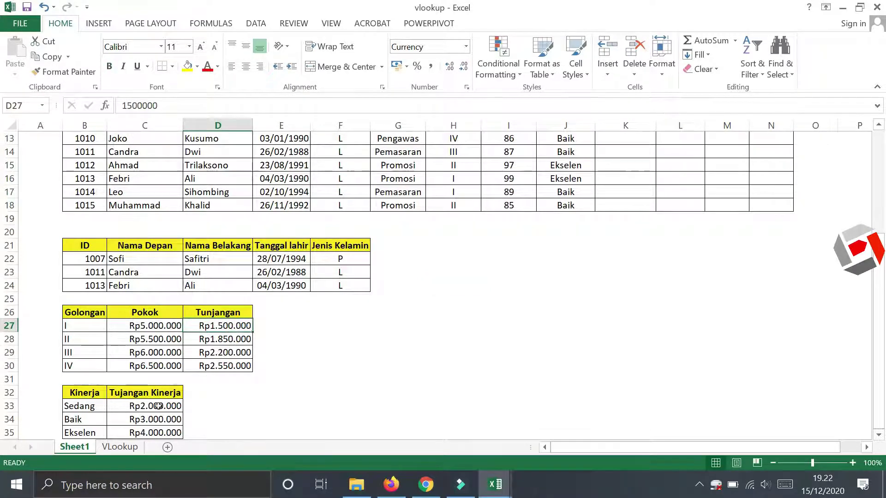
scroll(363, 357, "up", 4)
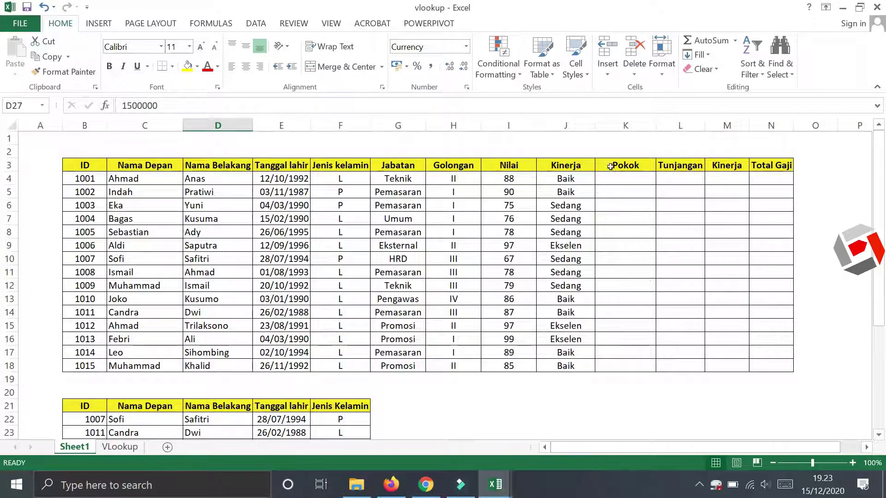
left_click_drag(623, 178, 773, 366)
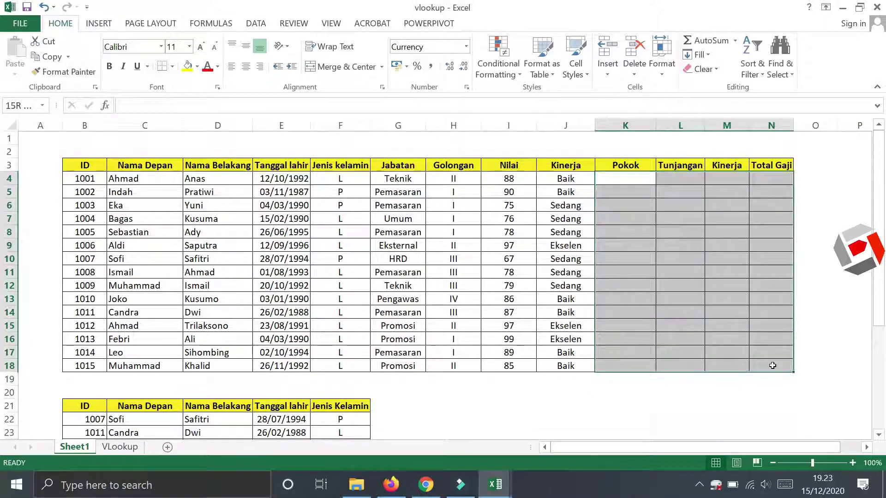
left_click(680, 406)
left_click_drag(443, 177, 465, 362)
left_click_drag(552, 179, 576, 364)
left_click(550, 388)
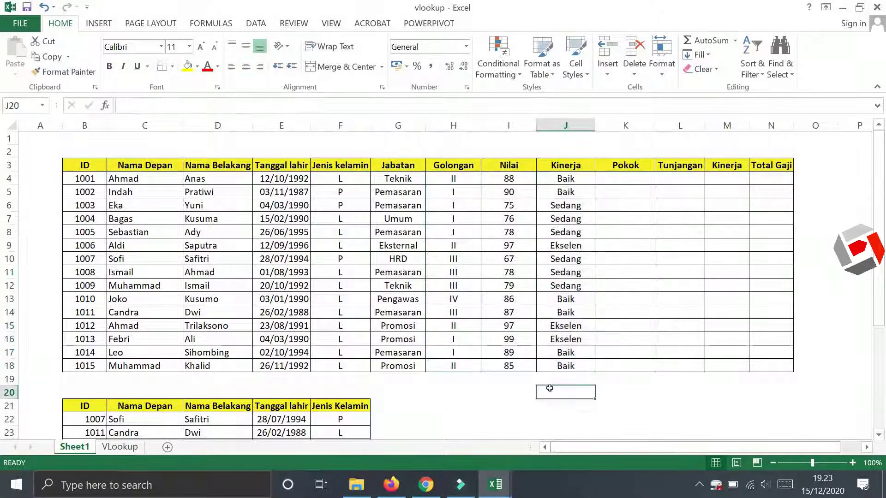
- Begin a VLOOKUP formula in K4 under Pokok with the Golongan cell H4 as the lookup value
left_click(616, 181)
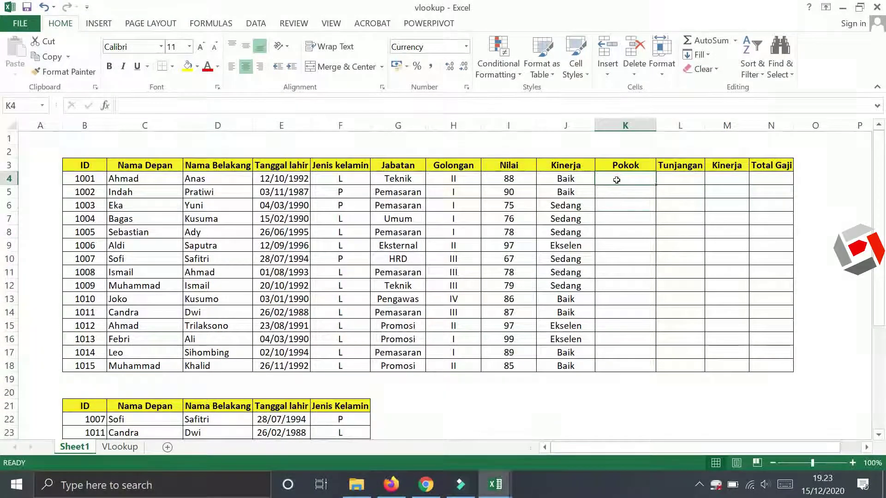
type("=v")
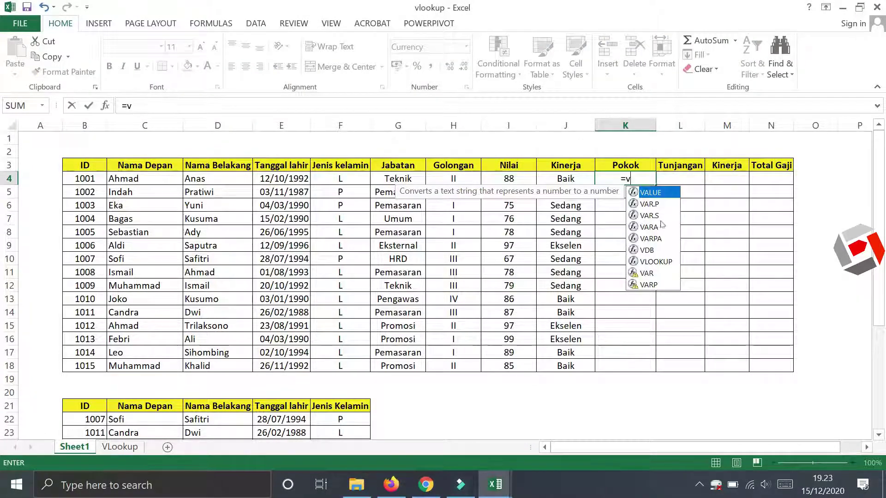
left_click(655, 262)
double_click(655, 261)
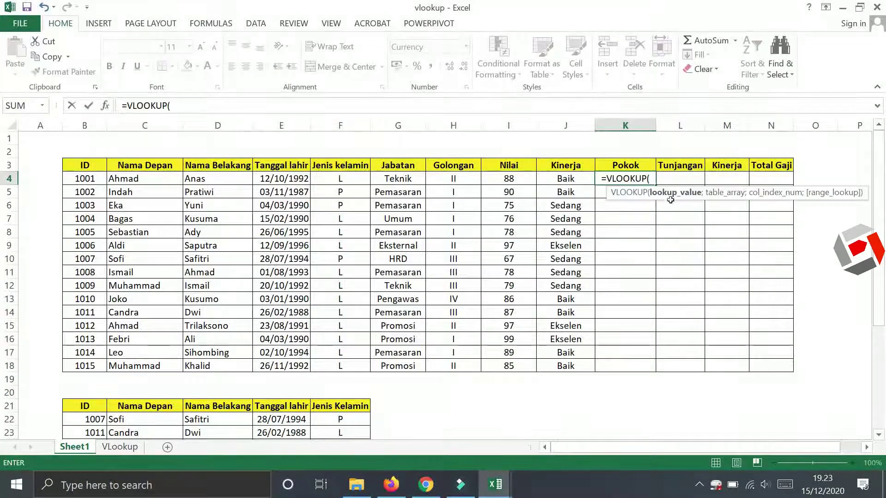
left_click(466, 179)
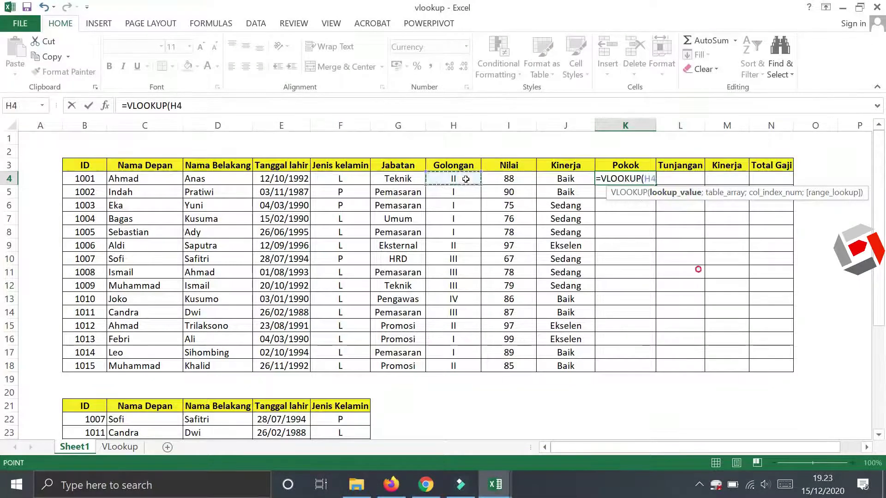
type(";")
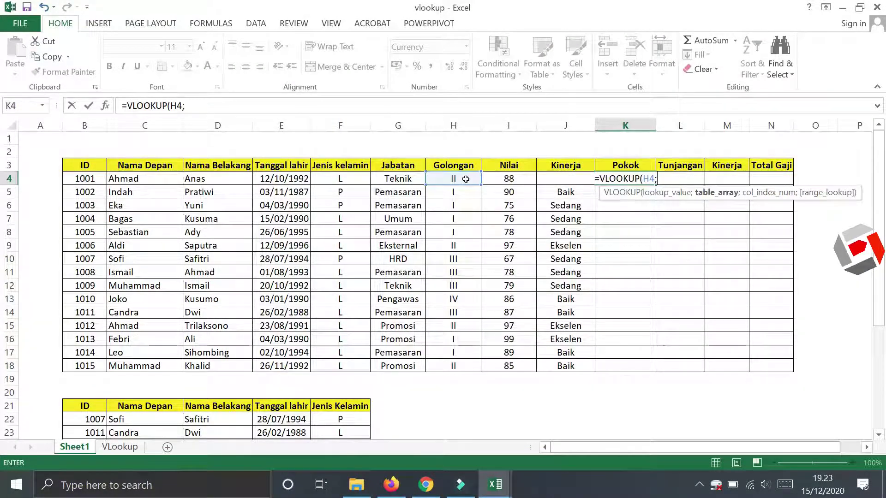
- Complete the K4 VLOOKUP with the Golongan table B26:D30, column index 2 and exact match (FALSE)
scroll(134, 304, "down", 4)
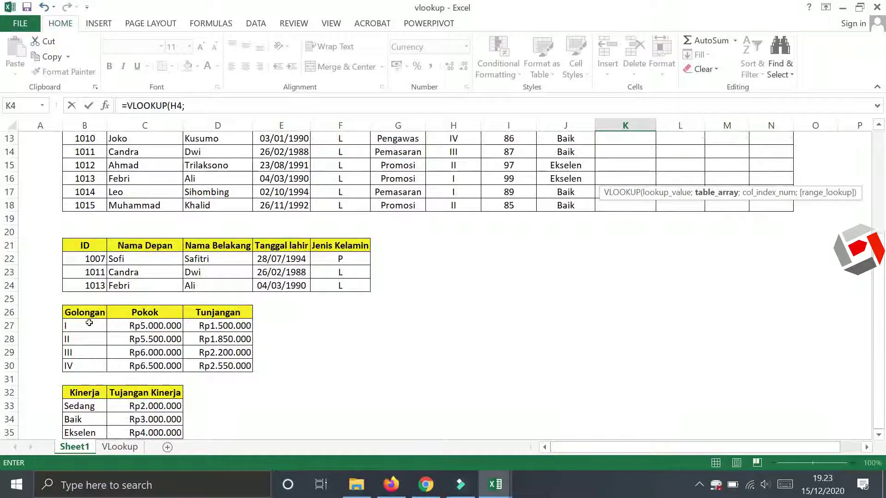
left_click_drag(88, 317, 216, 372)
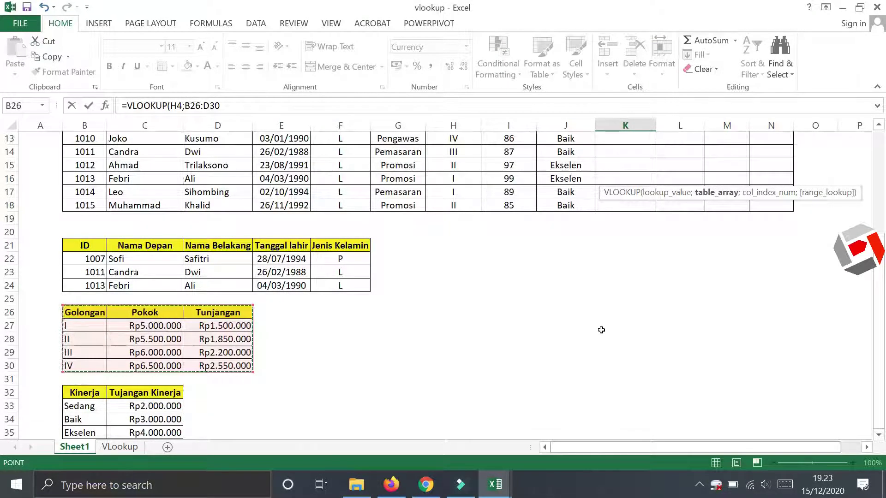
type(";")
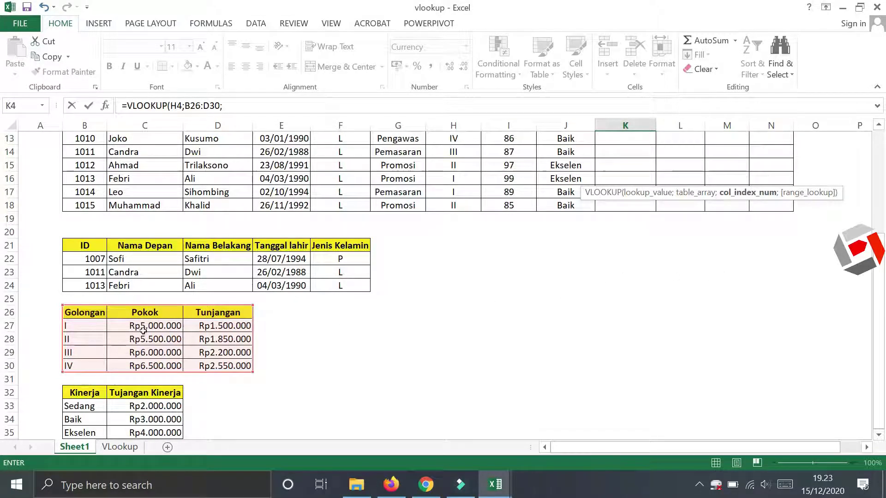
type("2")
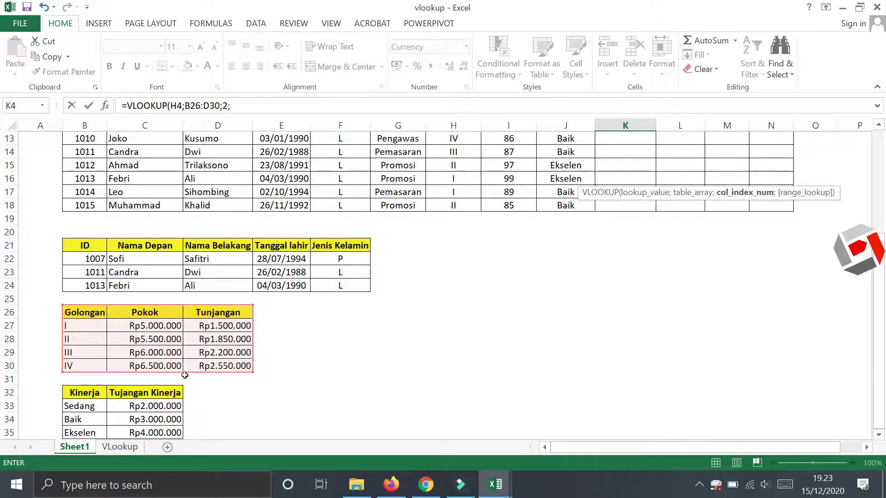
type(";")
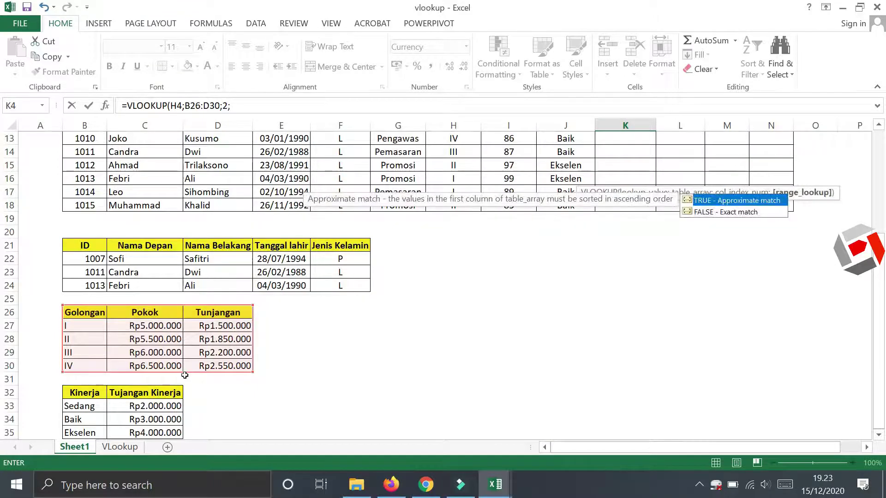
double_click(708, 213)
type(")")
key("Return")
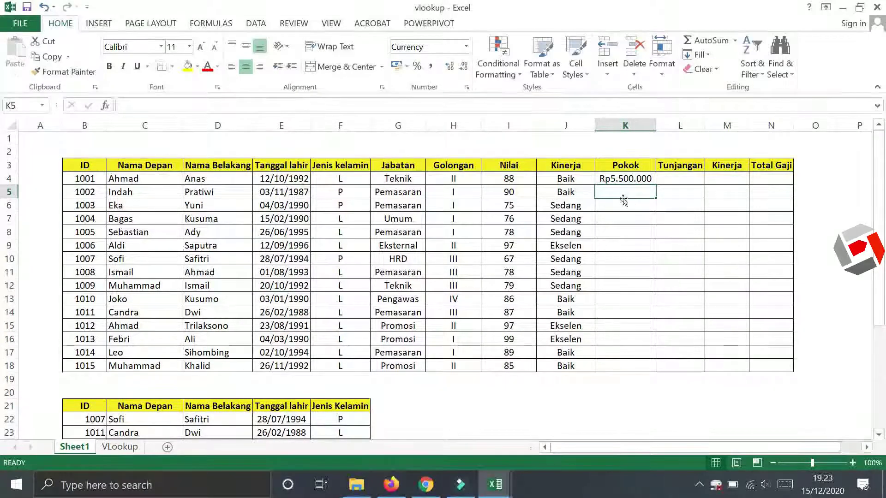
- Make the table range in the K4 formula absolute as $B$26:$D$30
left_click(625, 183)
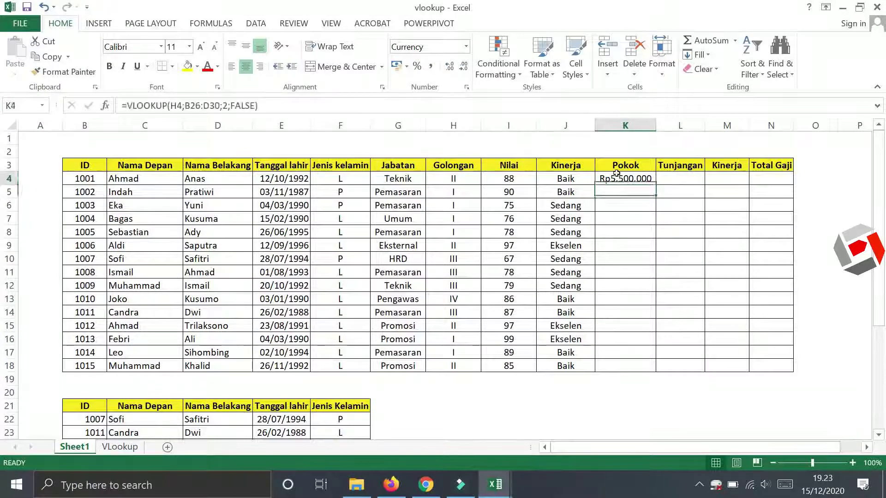
left_click(193, 106)
left_click(191, 106)
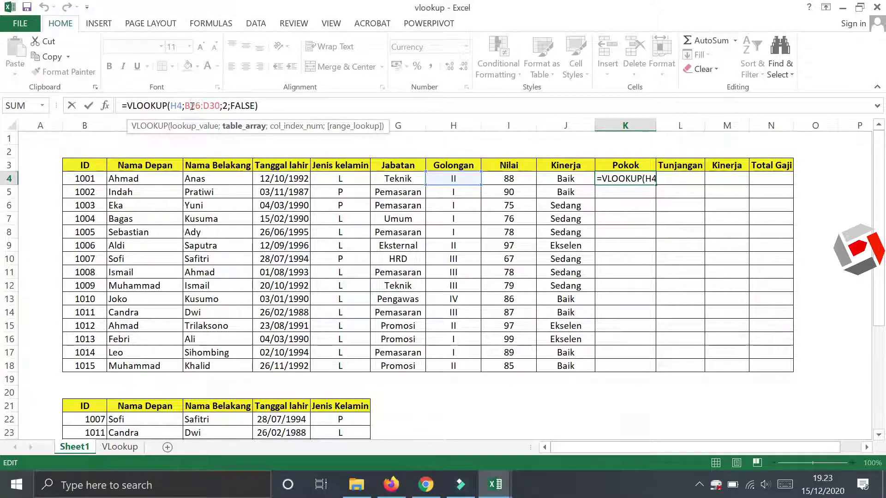
key("F4")
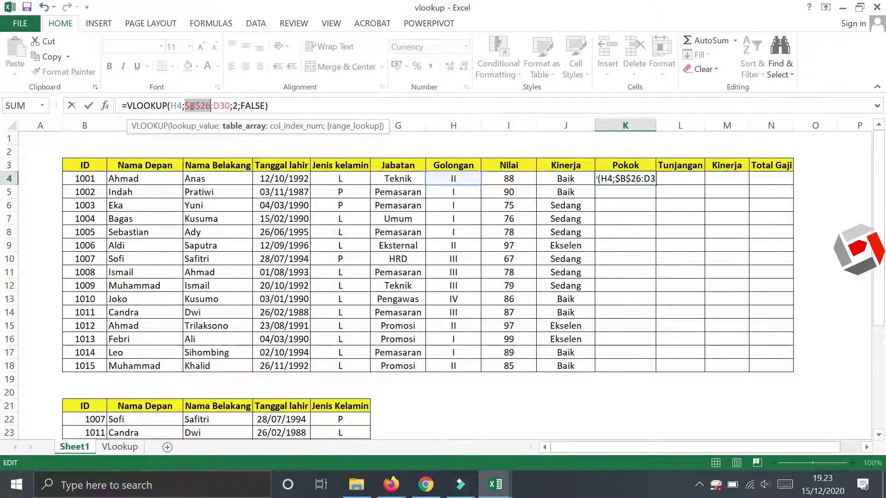
left_click(218, 106)
key("F4")
key("Return")
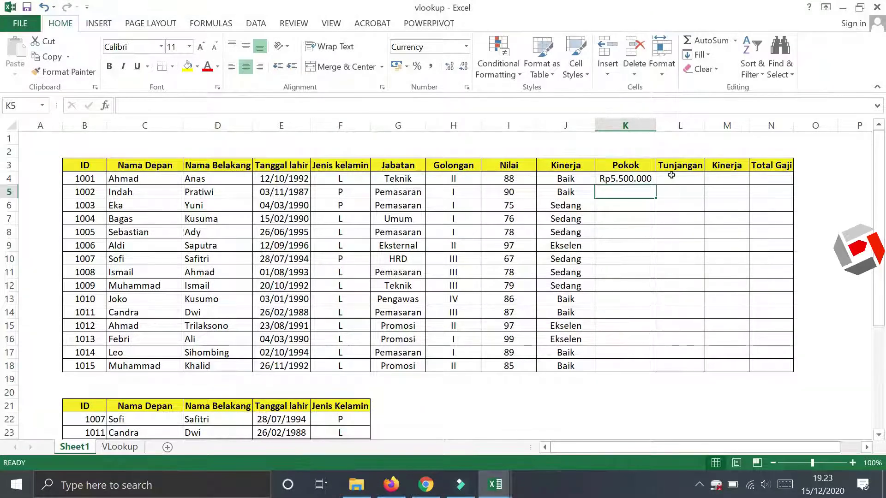
- Copy the VLOOKUP text from K4 into L4 under Tunjangan and set its column index to 3
left_click(671, 176)
scroll(222, 358, "down", 3)
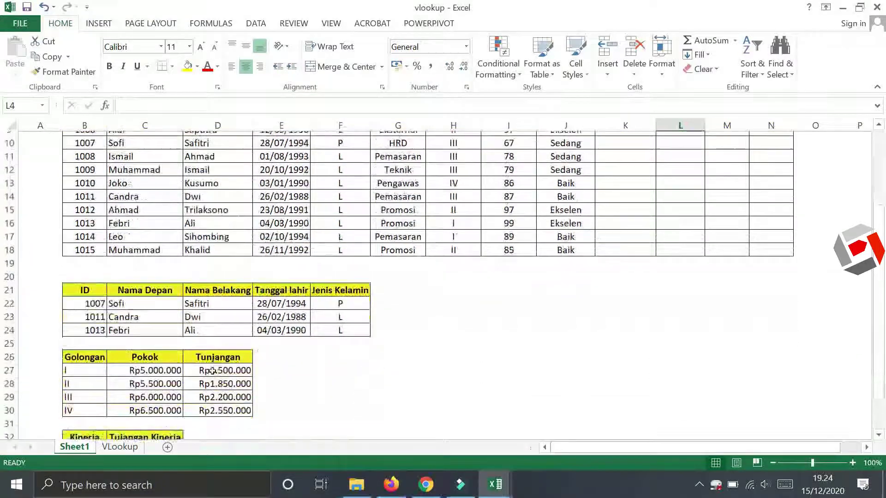
scroll(283, 377, "up", 3)
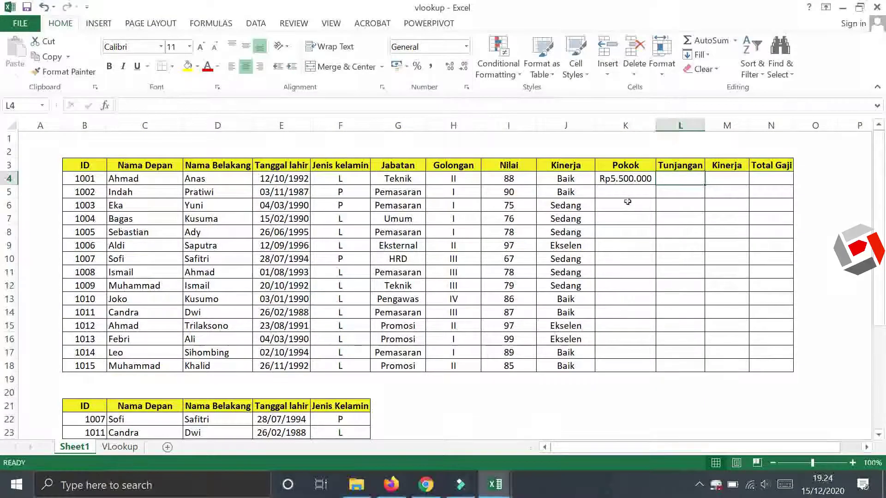
left_click(625, 181)
left_click_drag(278, 105, 132, 102)
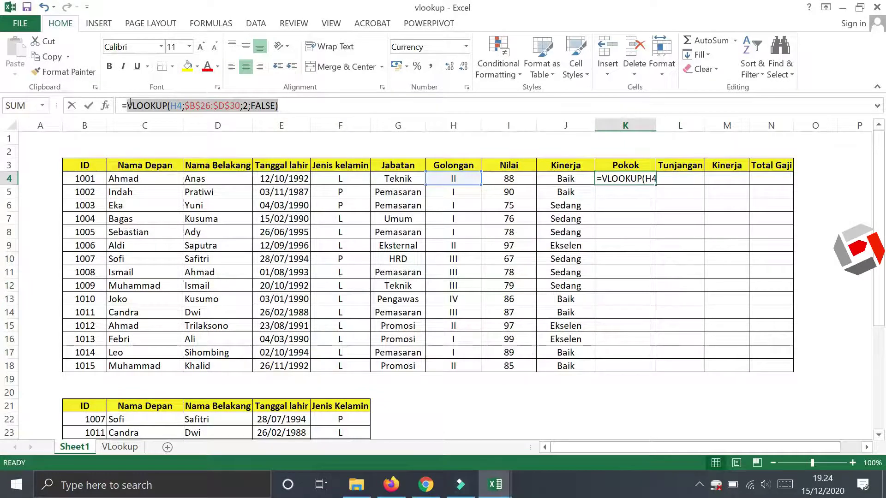
key("ctrl+c")
left_click(683, 188)
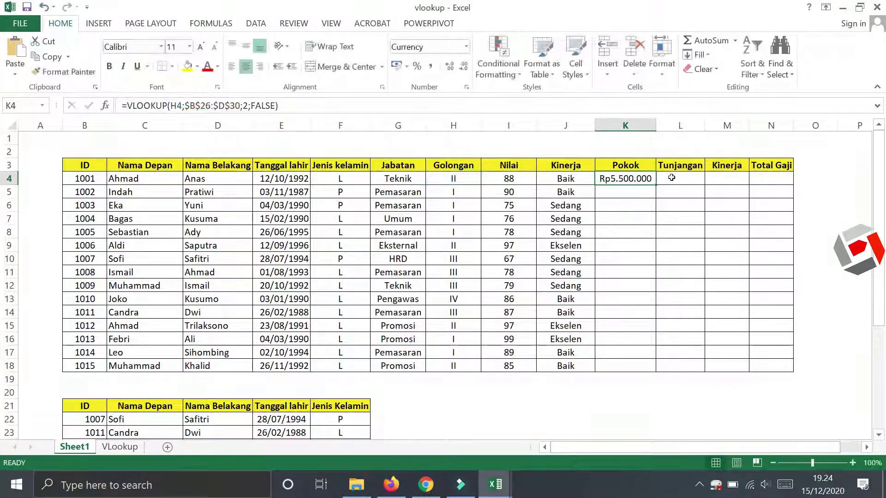
left_click(236, 105)
key("ctrl+v")
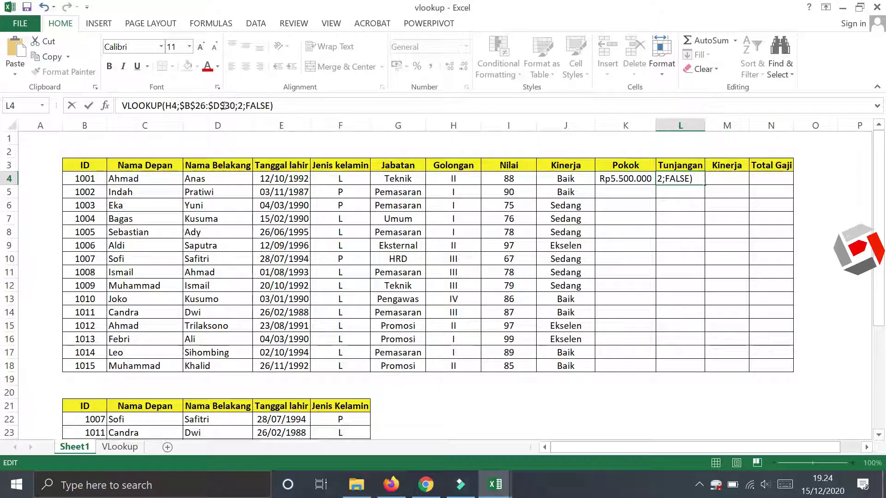
key("BackSpace")
type("3")
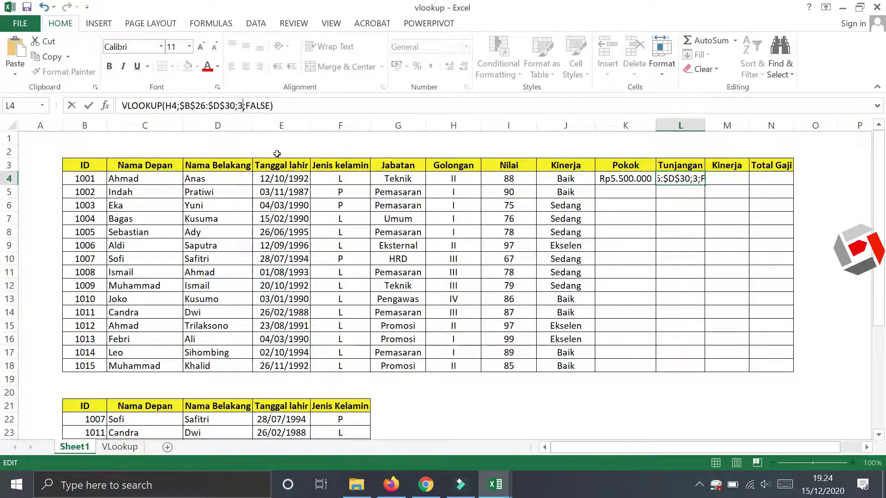
key("Return")
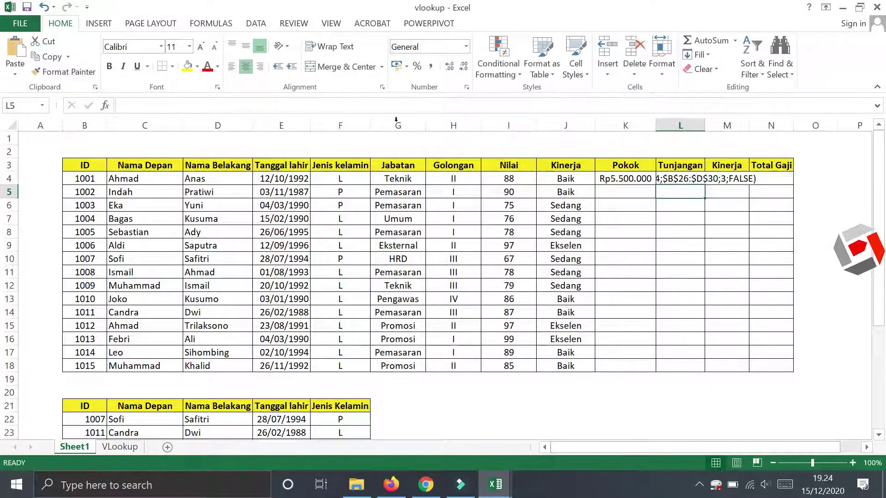
- Add the missing equals sign at the start of the L4 entry, making it =VLOOKUP(H4;$B$26:$D$30;3;FALSE)
left_click(669, 178)
left_click(122, 105)
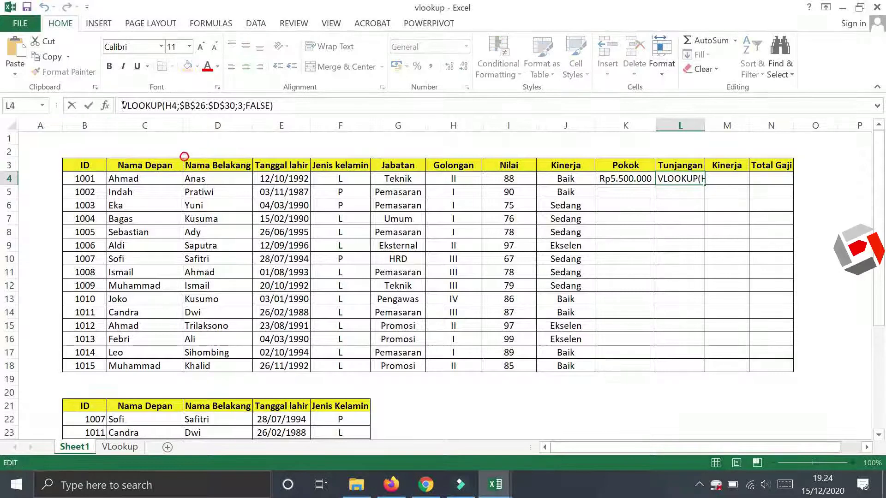
type("=")
key("Return")
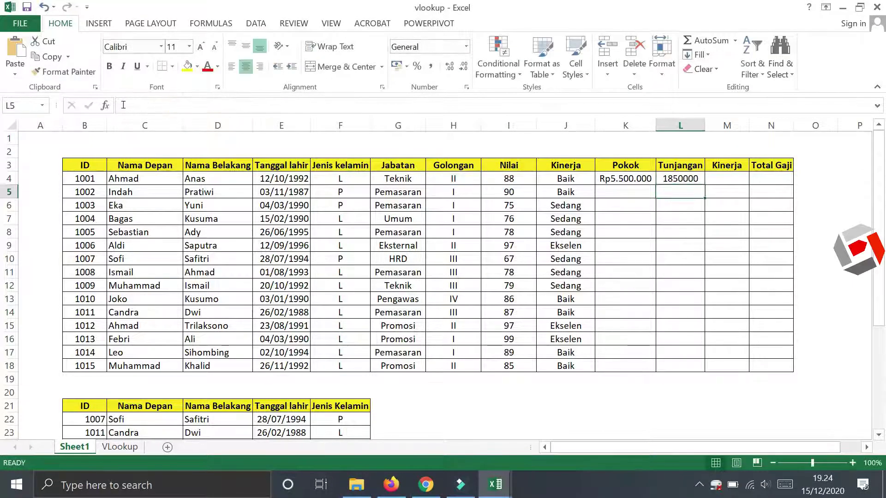
- Copy the currency format of K4 to L4:M4 and autofit the width of column L
left_click(687, 179)
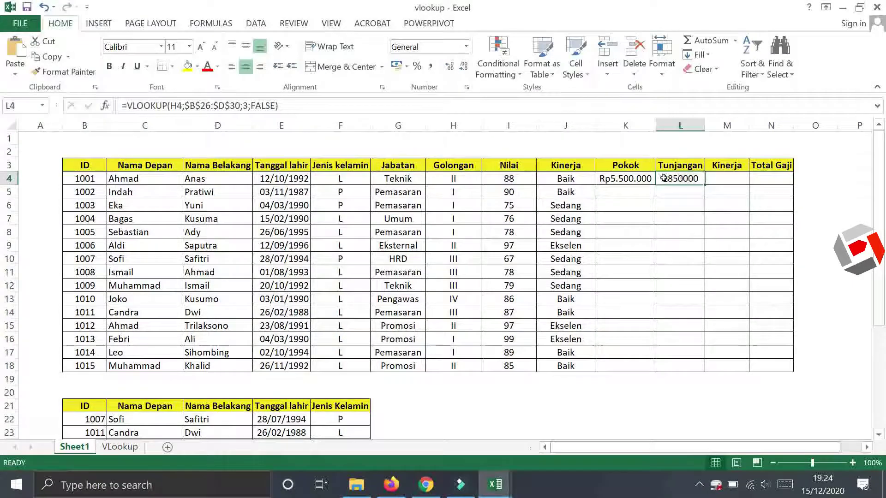
left_click(633, 181)
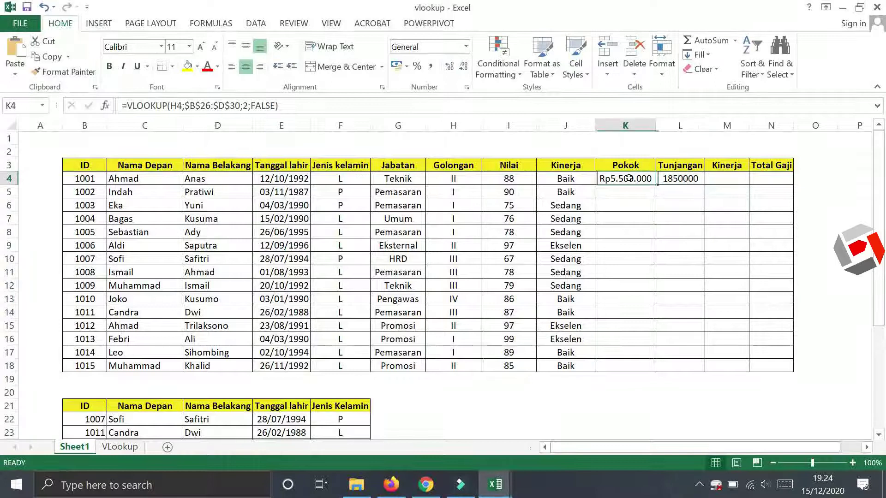
left_click(46, 72)
left_click_drag(683, 179, 744, 179)
left_click(724, 232)
double_click(703, 120)
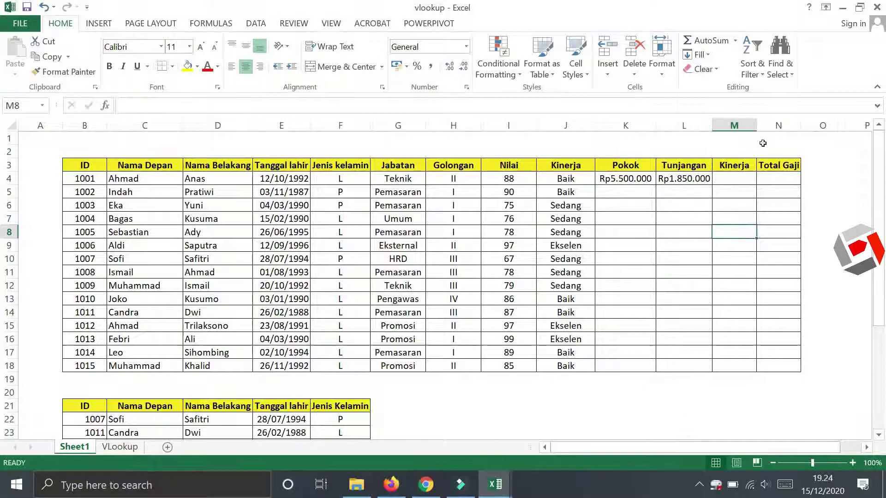
left_click(684, 206)
left_click(699, 265)
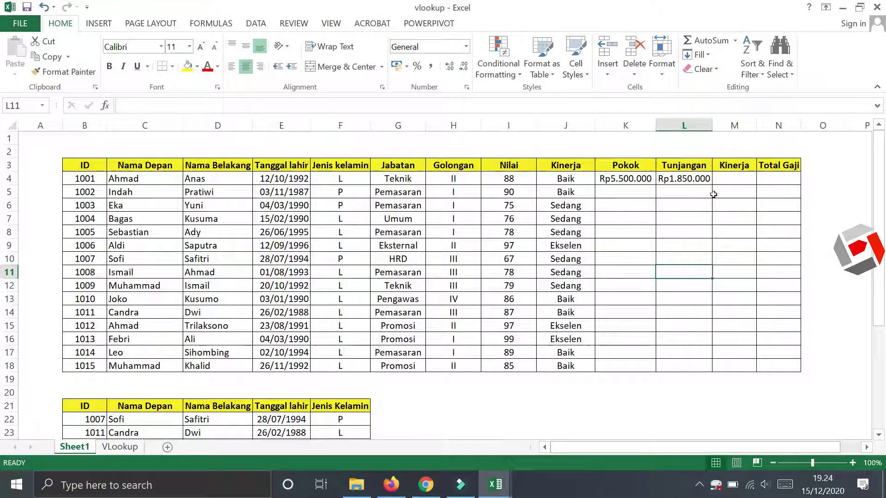
- Copy the VLOOKUP text from L4 into a new formula in M4 under Kinerja
left_click(729, 178)
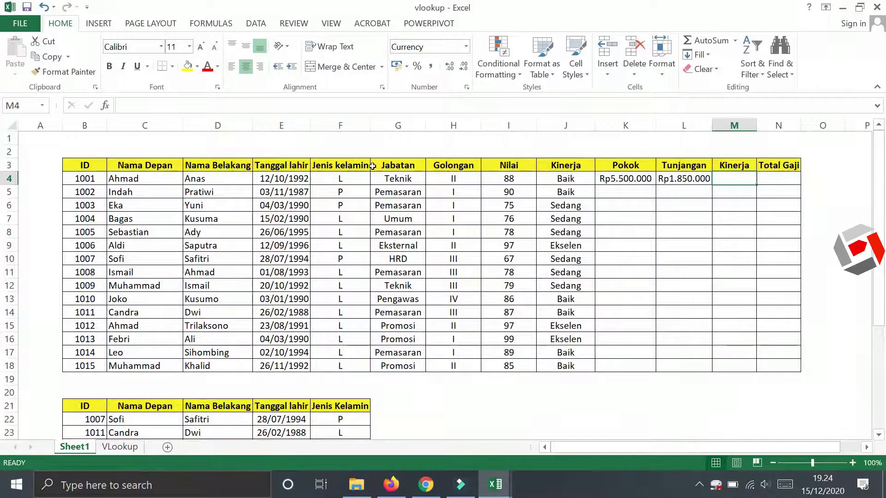
scroll(86, 414, "down", 4)
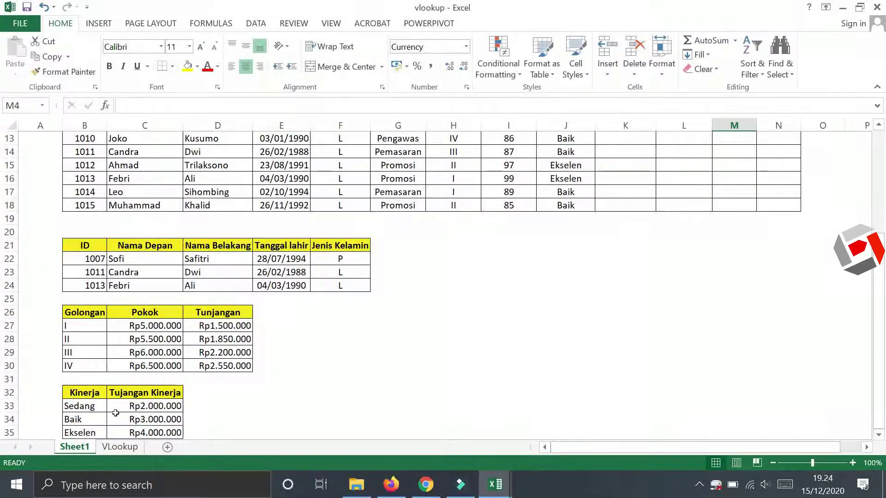
scroll(210, 365, "down", 1)
scroll(624, 292, "up", 5)
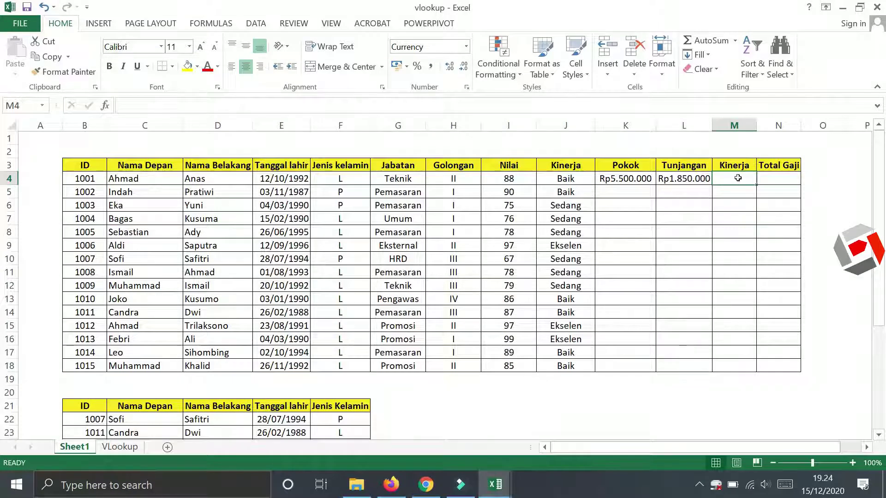
left_click(694, 178)
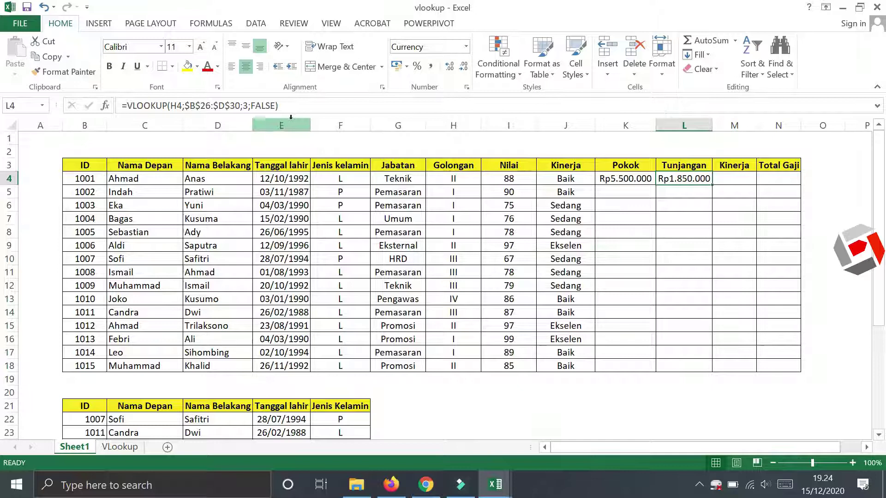
left_click_drag(278, 106, 136, 106)
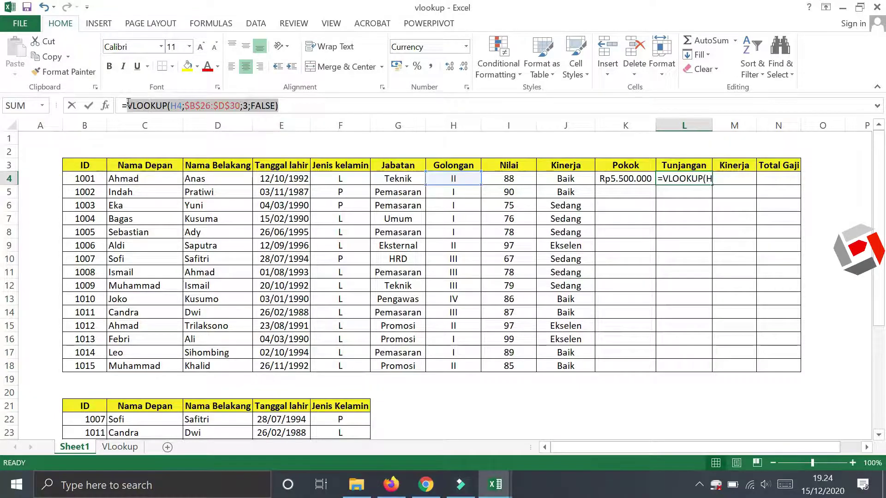
key("ctrl+c")
key("Escape")
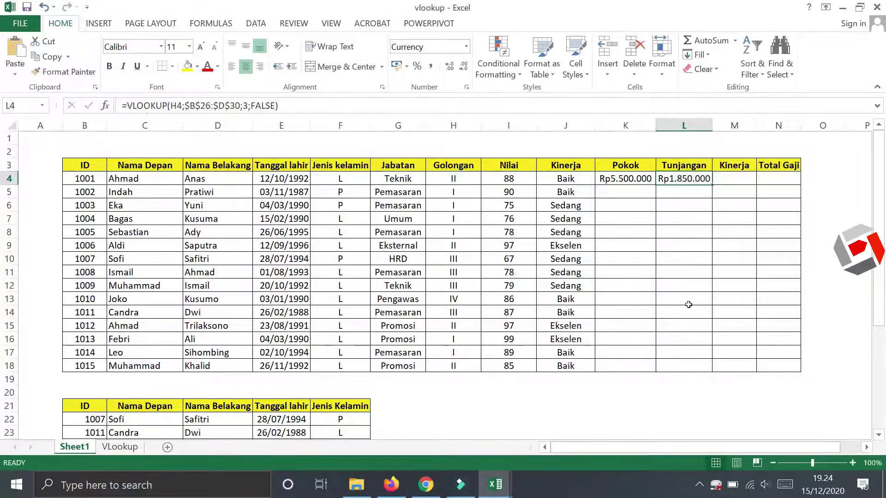
left_click(735, 180)
type("=")
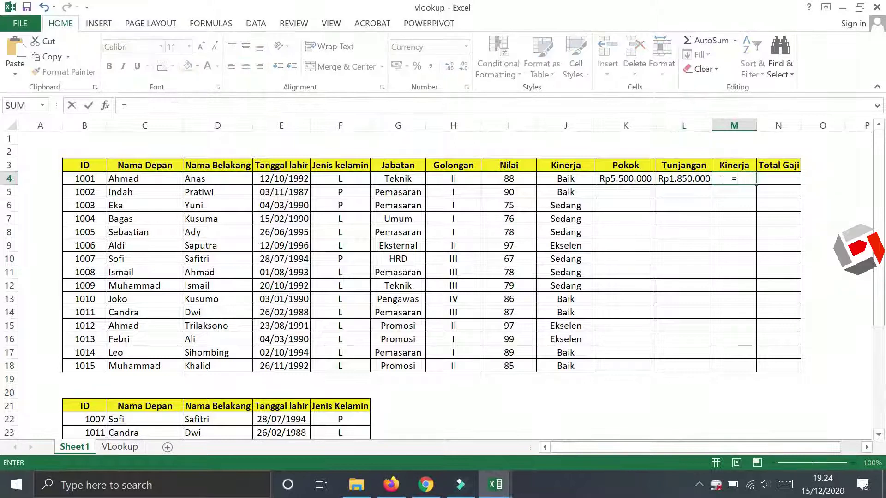
left_click(278, 104)
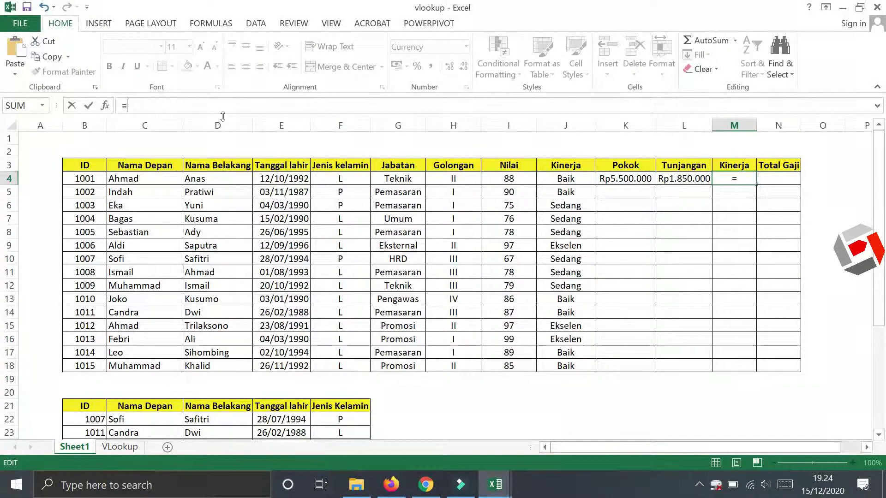
key("ctrl+v")
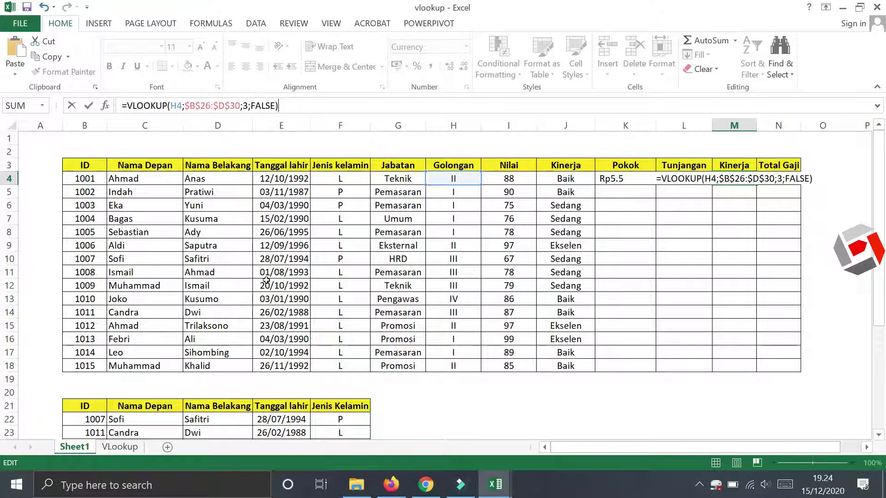
- Change the table range in the M4 formula to the Kinerja table B32:C35 and its column index to 2
left_click_drag(185, 105, 240, 105)
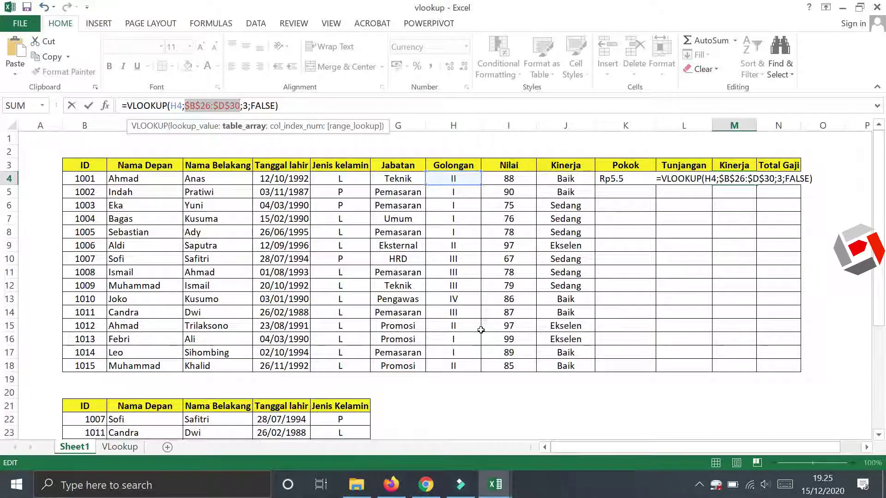
scroll(481, 330, "down", 4)
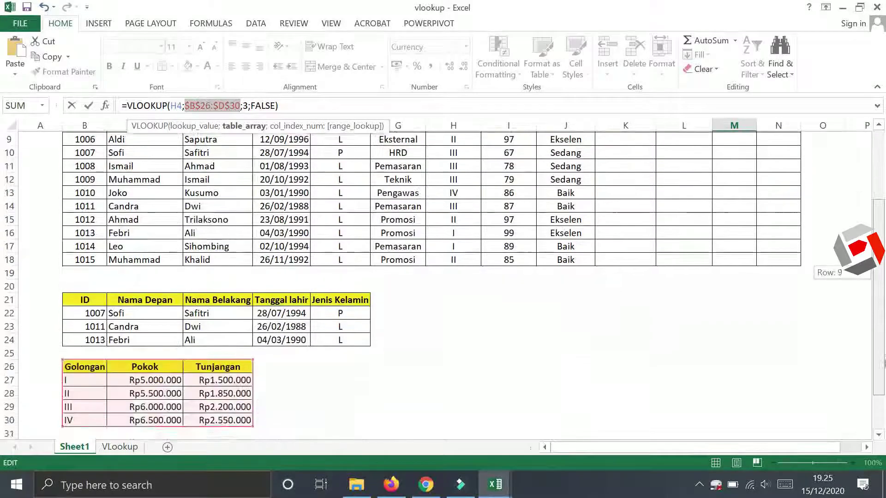
left_click_drag(79, 393, 133, 430)
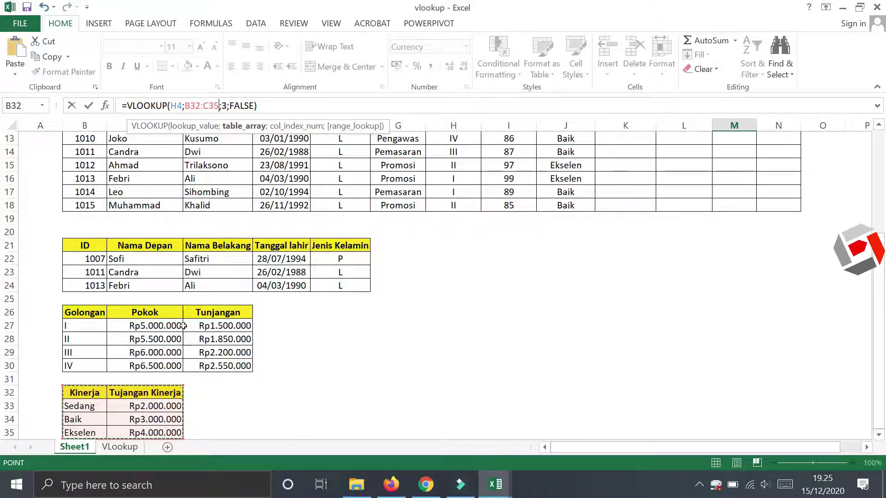
left_click(226, 106)
key("BackSpace")
type("2")
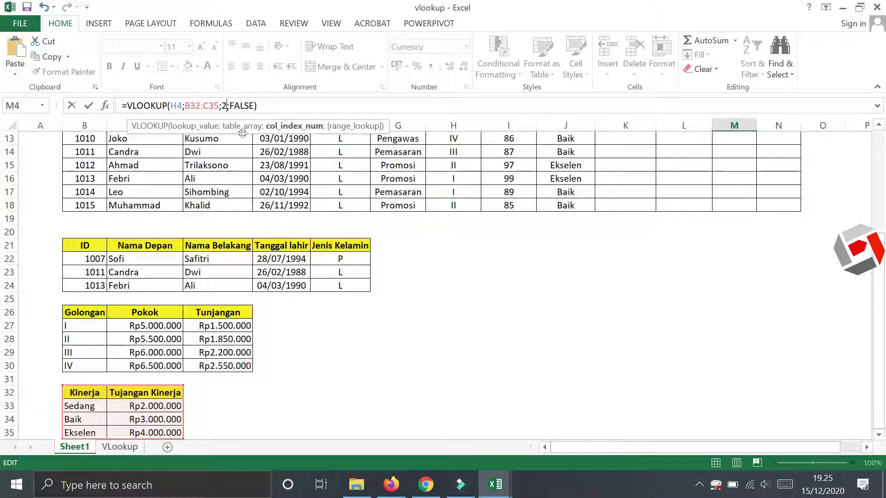
- Make the table range in the M4 formula absolute as $B$32:$C$35 and enter the formula
left_click(192, 105)
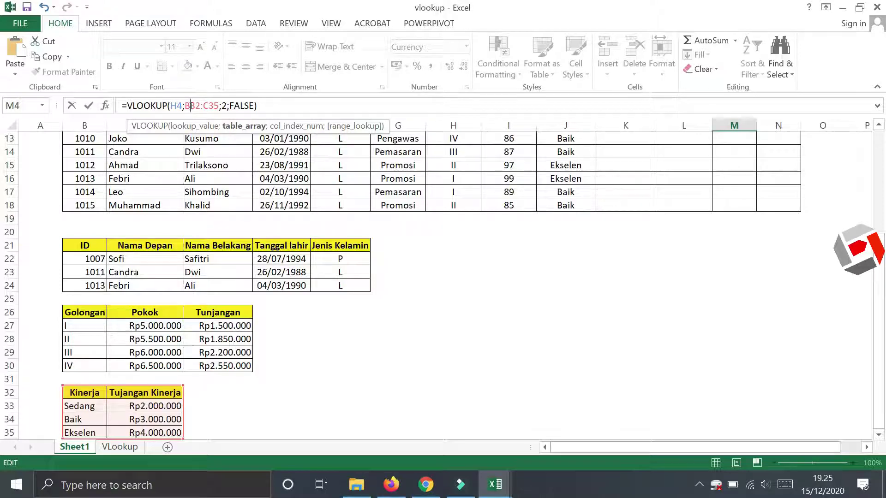
key("F4")
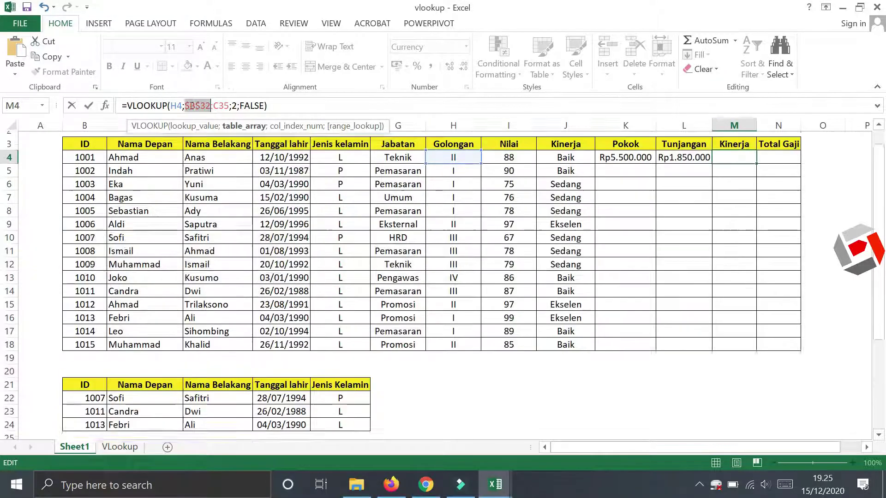
left_click(222, 107)
key("F4")
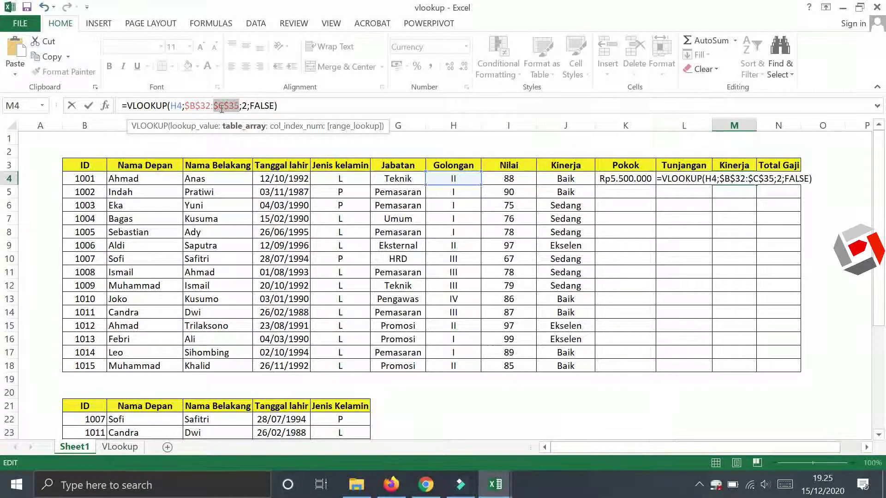
key("Return")
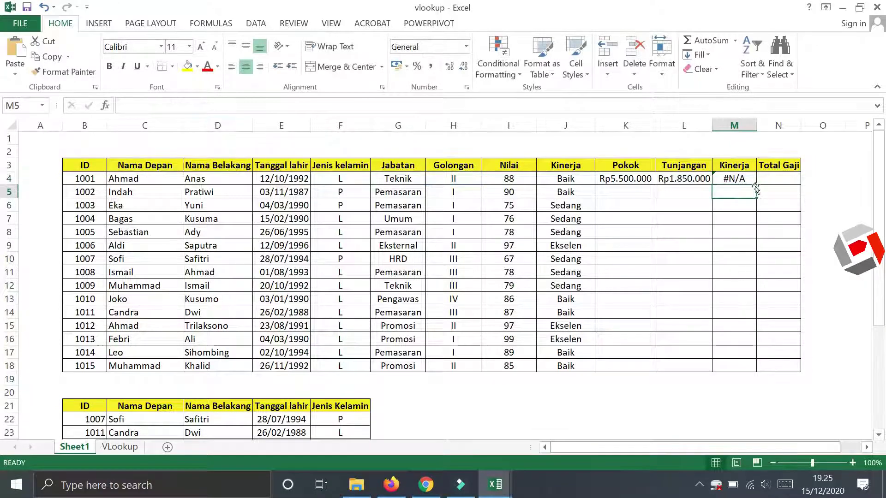
- Check the M4 formula against the Kinerja value in J4 and the entries of the Kinerja reference table
left_click(739, 178)
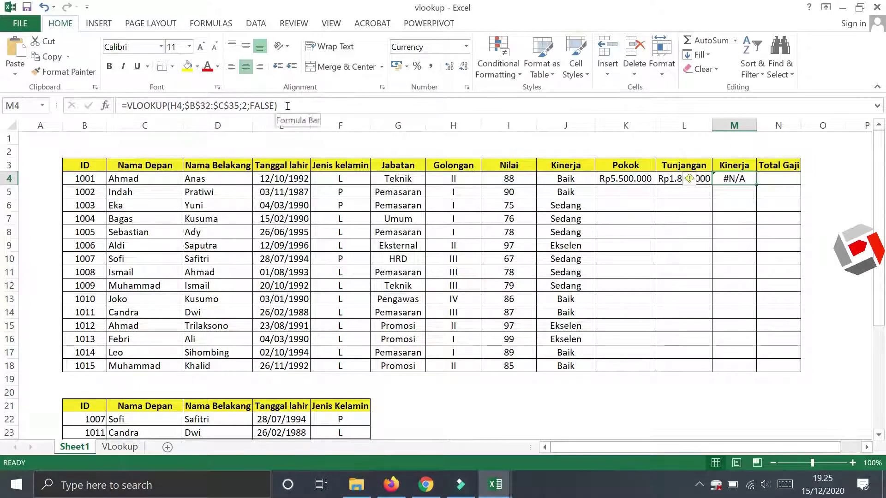
left_click(290, 105)
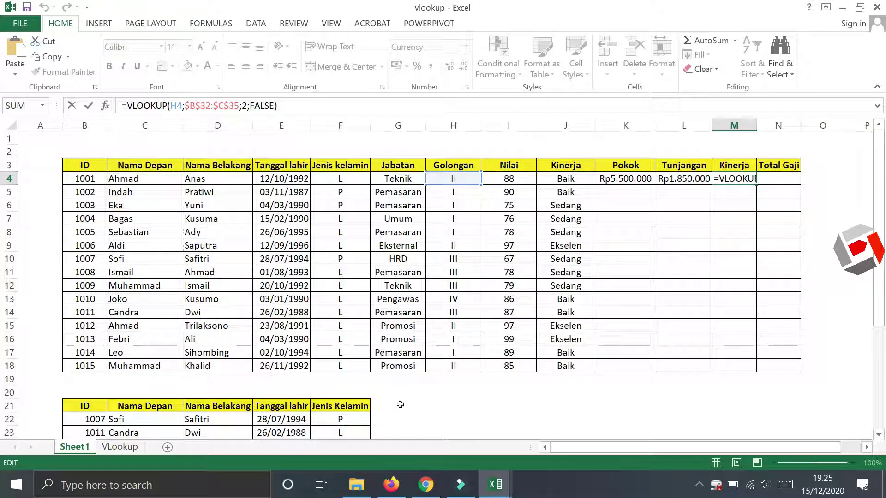
left_click(454, 418)
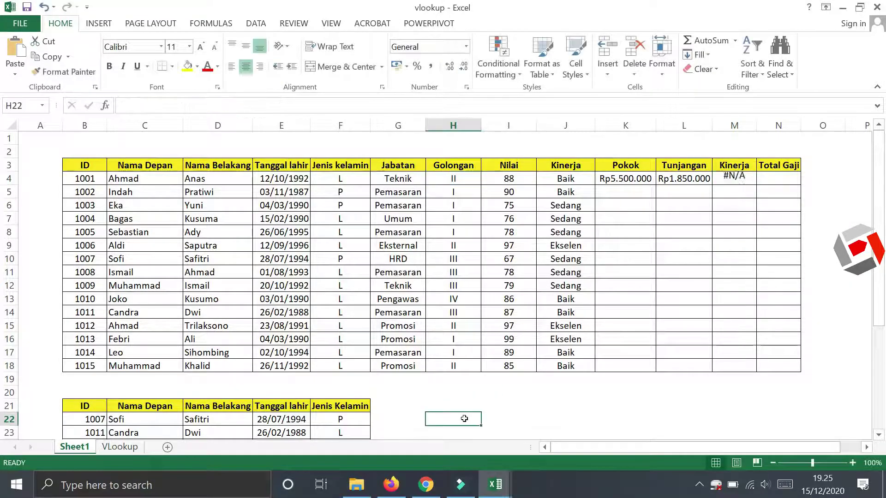
scroll(295, 392, "down", 3)
scroll(291, 393, "down", 3)
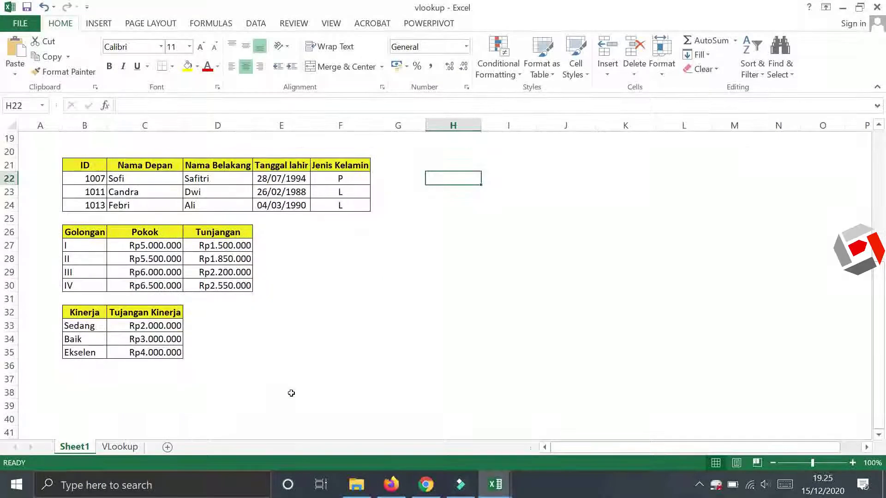
scroll(291, 393, "up", 6)
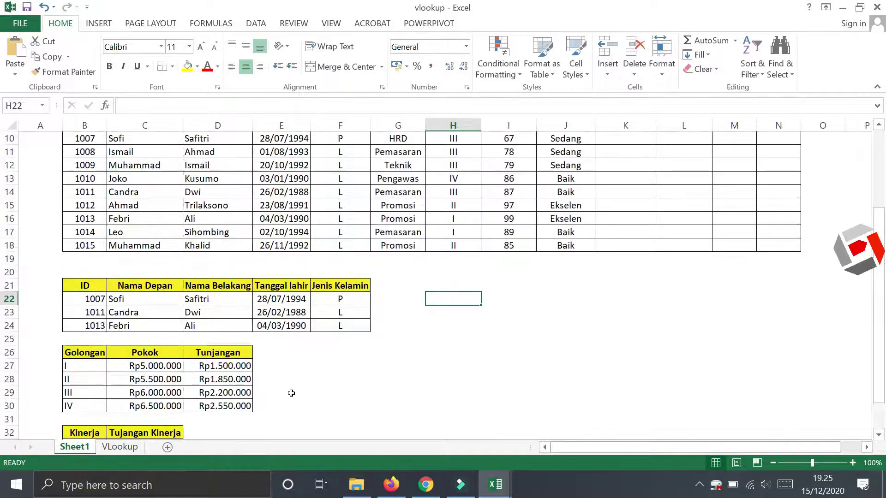
scroll(291, 393, "down", 6)
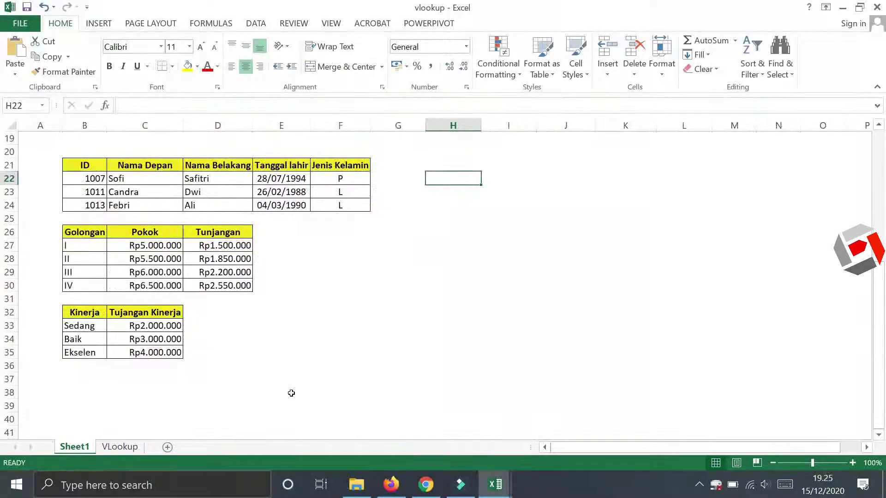
scroll(291, 393, "up", 6)
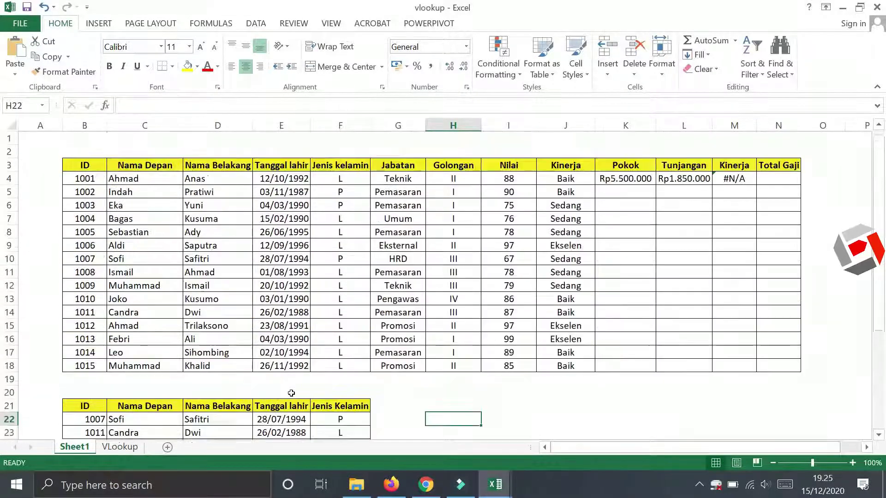
left_click(575, 178)
scroll(265, 288, "down", 3)
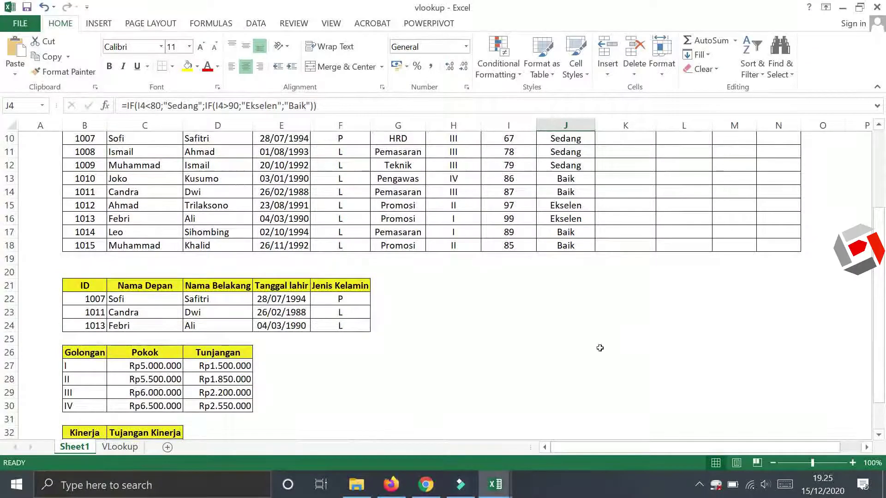
left_click(571, 339)
scroll(80, 424, "down", 2)
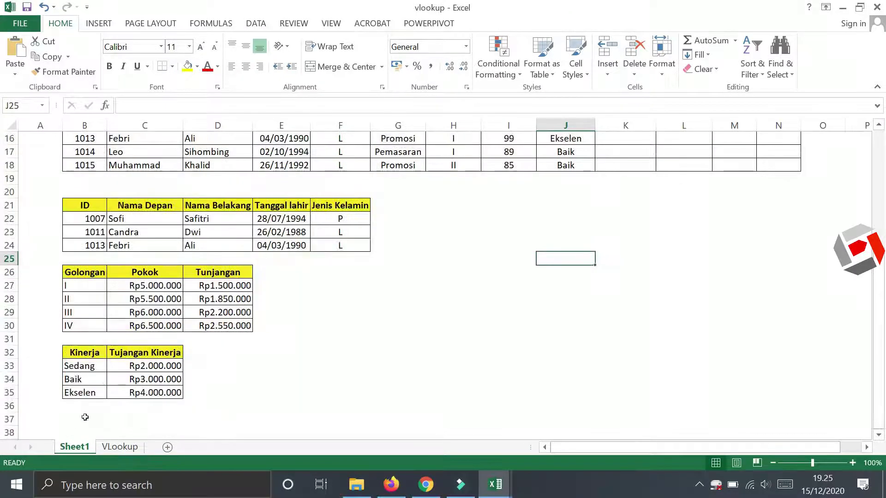
left_click(94, 366)
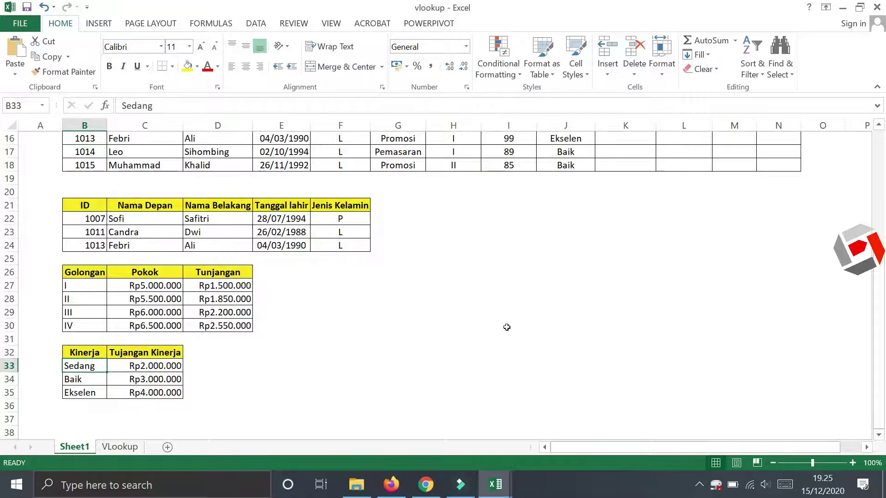
scroll(506, 328, "up", 5)
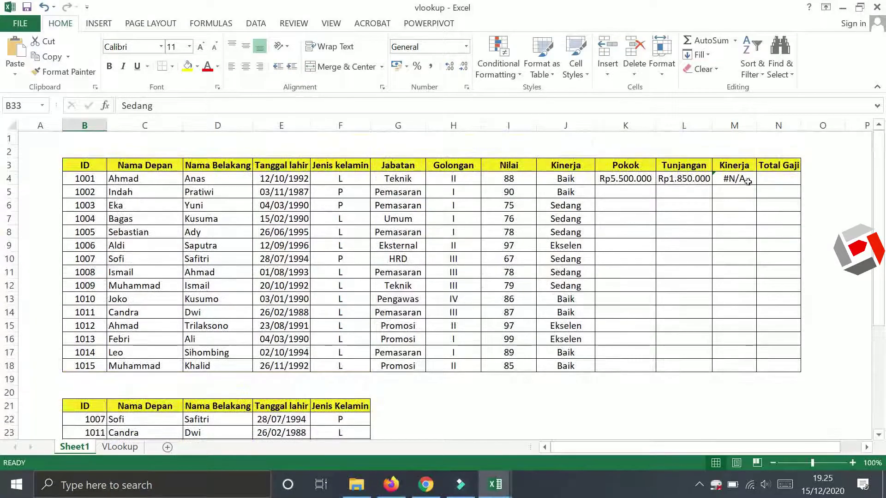
- Replace the formula in M4 with a new VLOOKUP that uses J4 as the lookup value
left_click(734, 179)
left_click_drag(282, 106, 126, 105)
key("BackSpace")
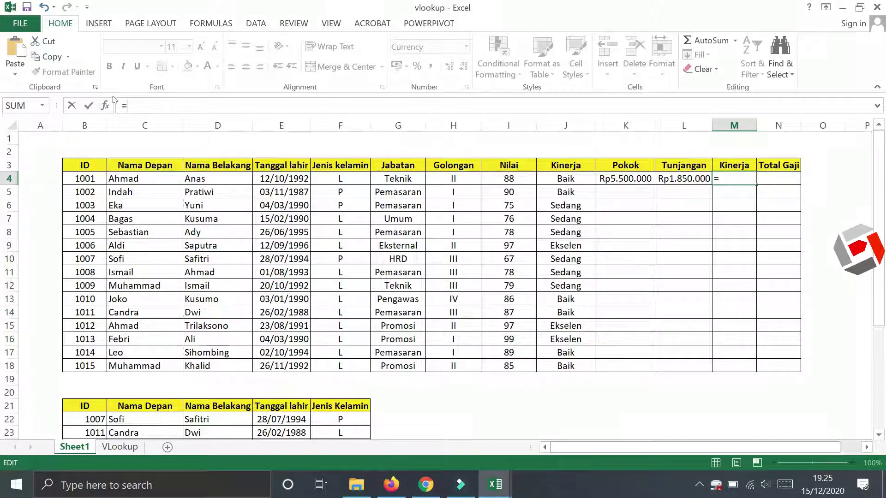
type("v")
double_click(174, 194)
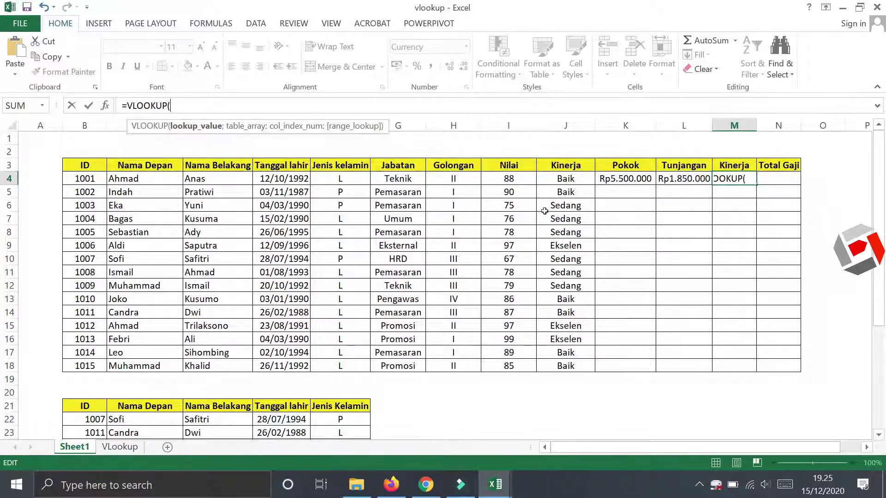
left_click(576, 177)
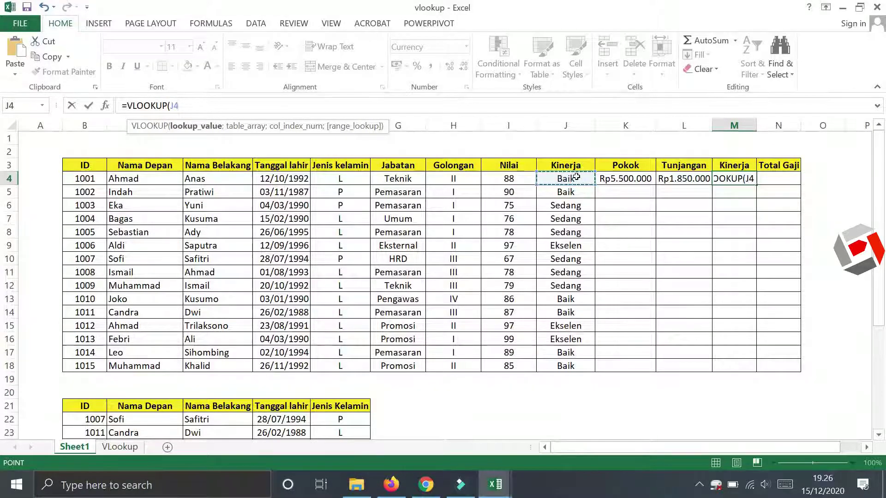
type(";")
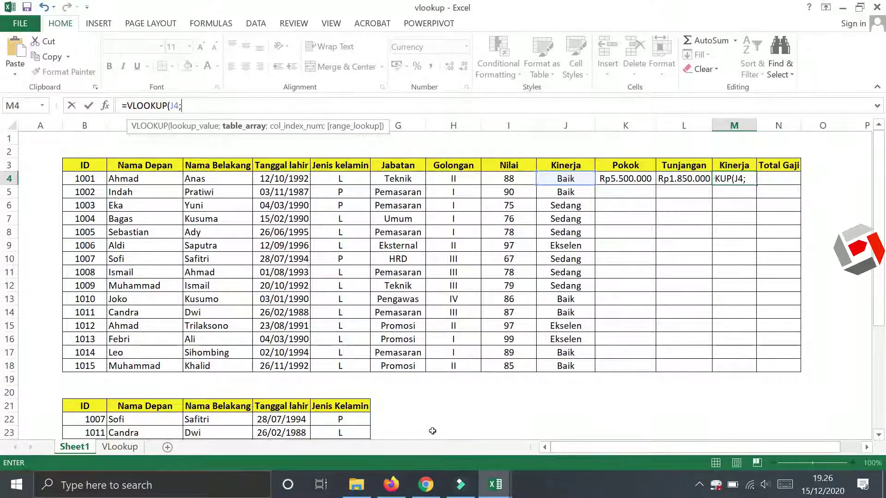
- Complete the M4 VLOOKUP with table range B32:C35, column index 2 and FALSE for an exact match, and enter it
scroll(249, 424, "down", 4)
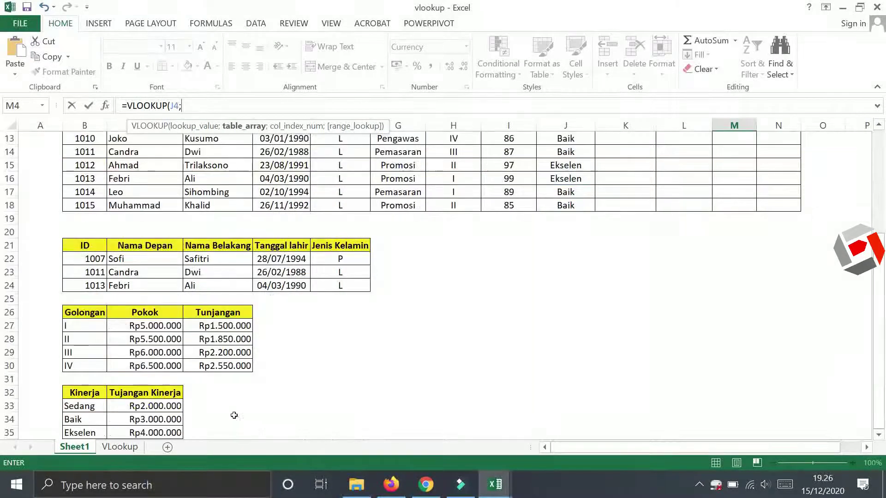
left_click_drag(83, 392, 131, 428)
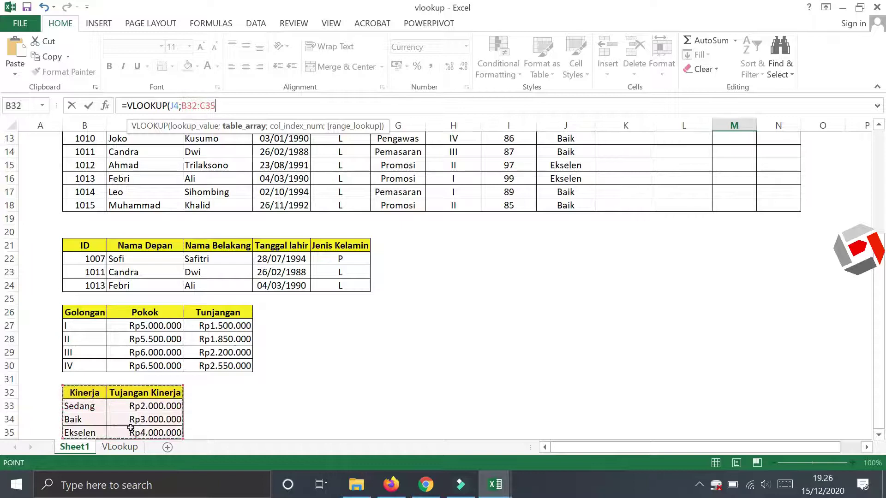
type(";2")
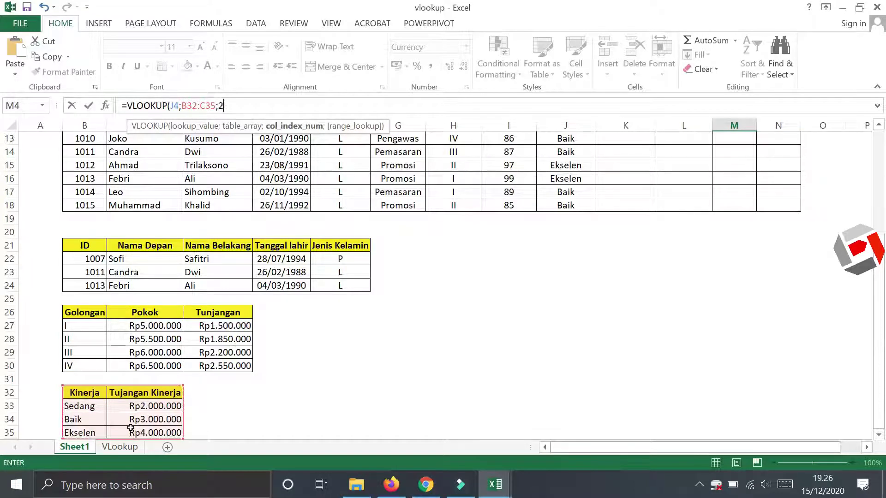
type(";")
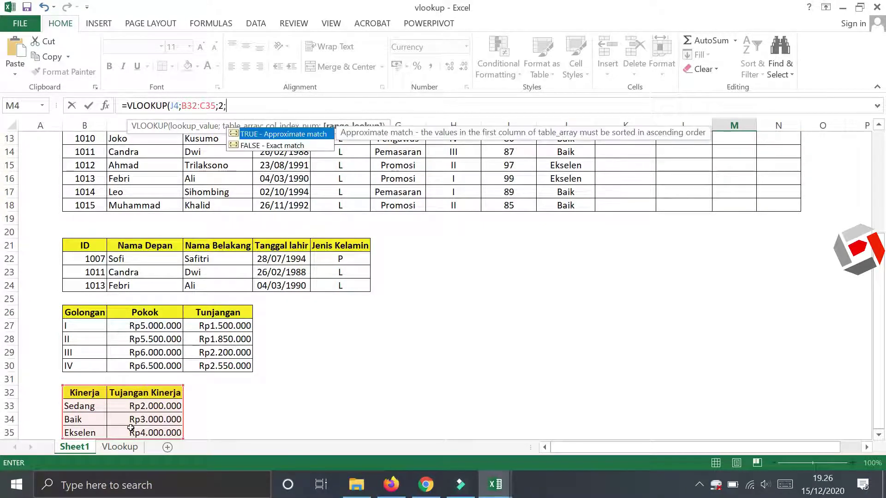
left_click(286, 145)
double_click(286, 145)
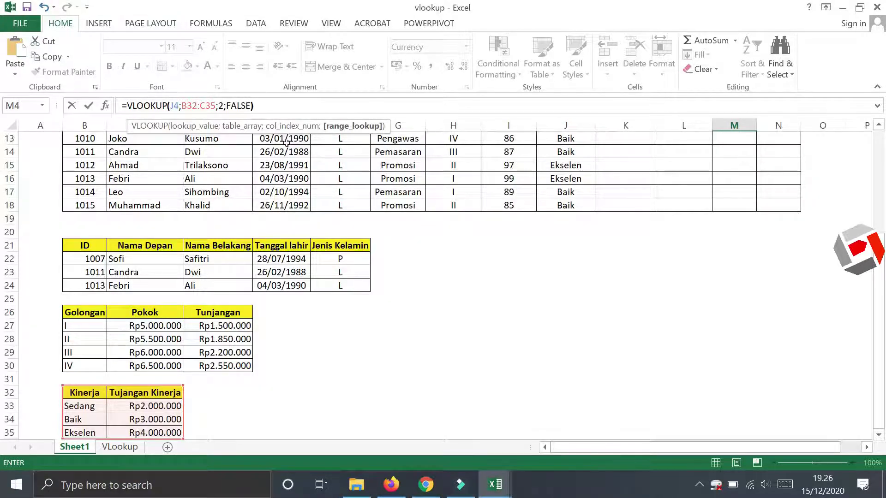
key("Return")
scroll(763, 291, "up", 1)
scroll(763, 291, "up", 1)
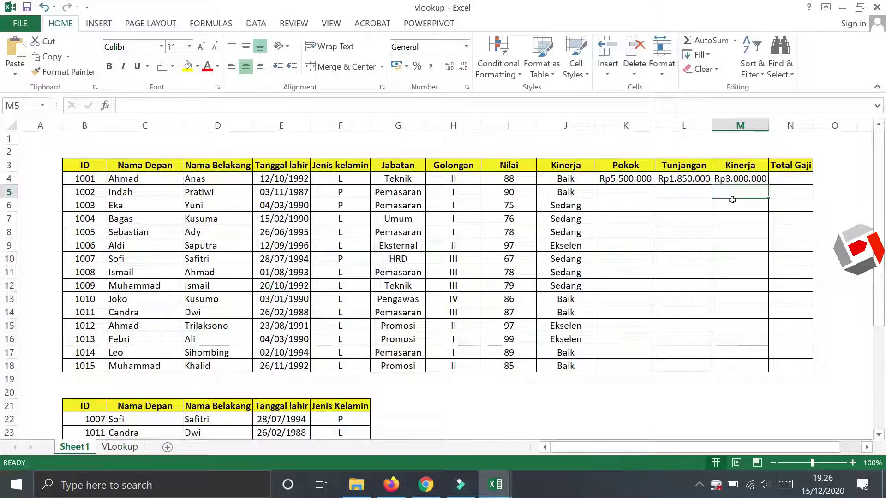
- Lock the lookup table range in M4 with absolute references, $B$32:$C$35, and enter the revised formula
left_click(746, 173)
left_click(188, 104)
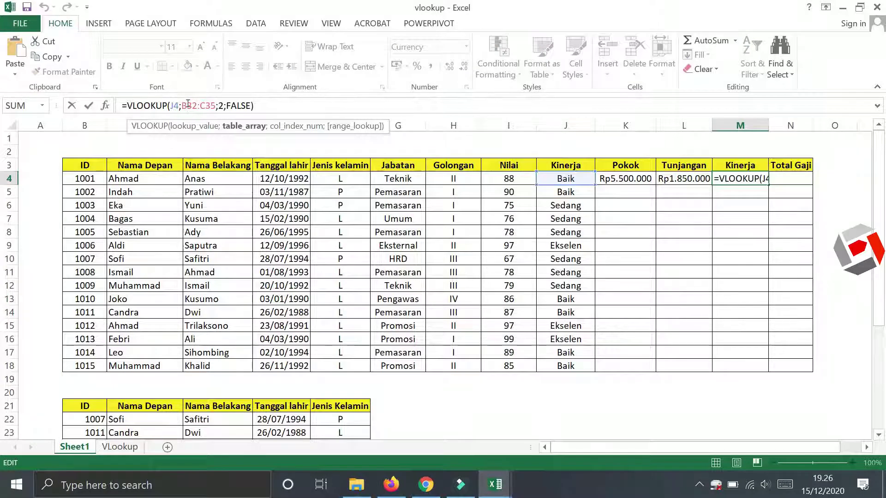
key("F4")
left_click(217, 105)
key("F4")
key("Return")
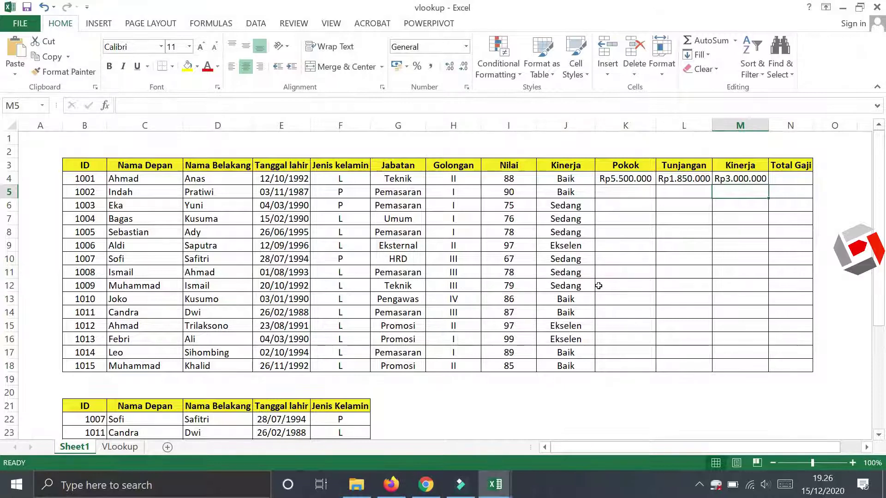
- Fill the Pokok, Tunjangan and Kinerja formulas in K4:M4 down to row 18
left_click_drag(632, 180, 738, 379)
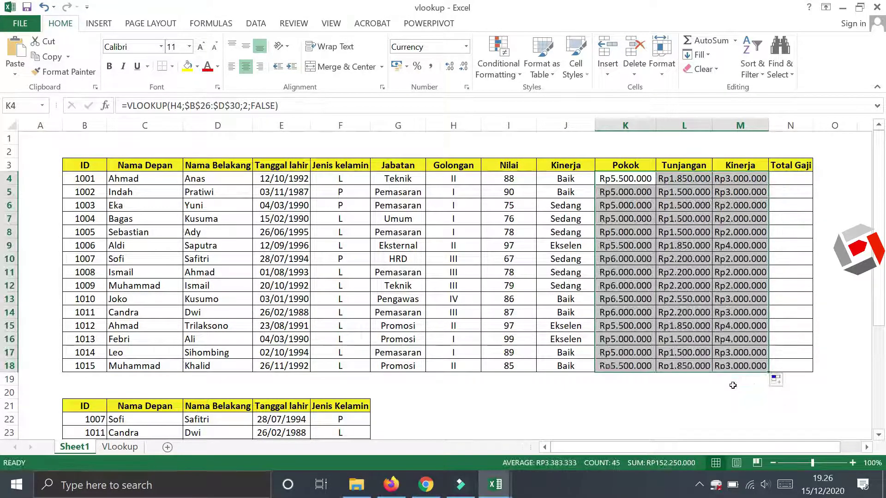
left_click(674, 411)
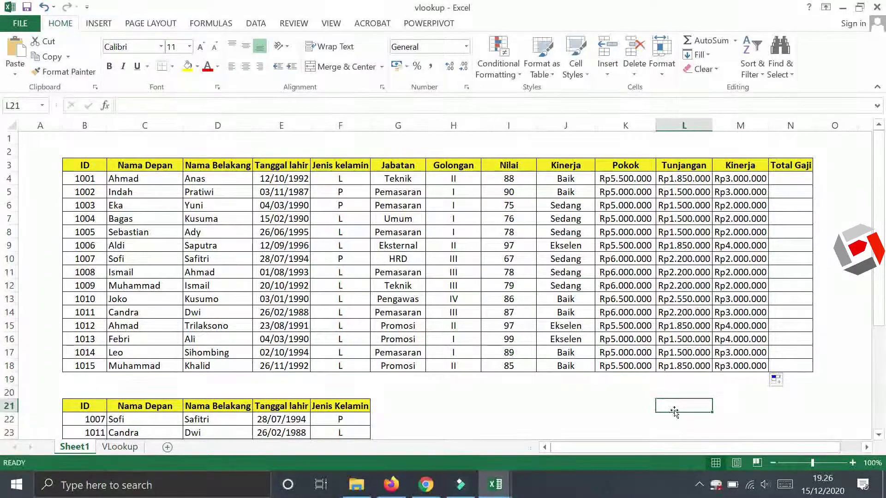
- Calculate Total Gaji in N4 with =SUM(K4:M4) and fill the formula down to N18
left_click(786, 178)
type("=")
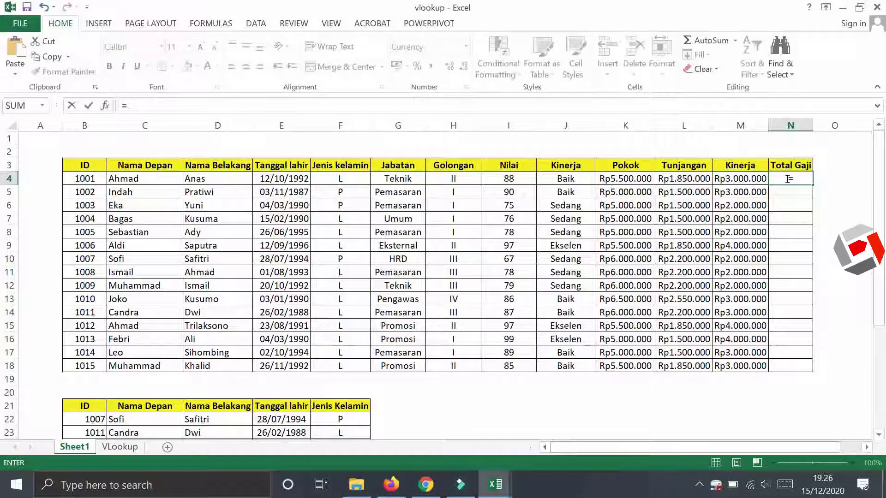
type("sum")
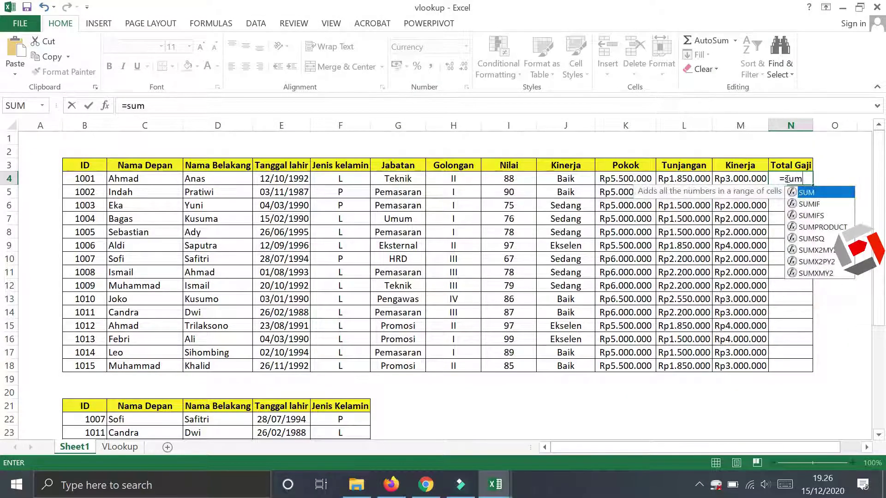
key("Tab")
left_click_drag(627, 180, 726, 180)
type(")")
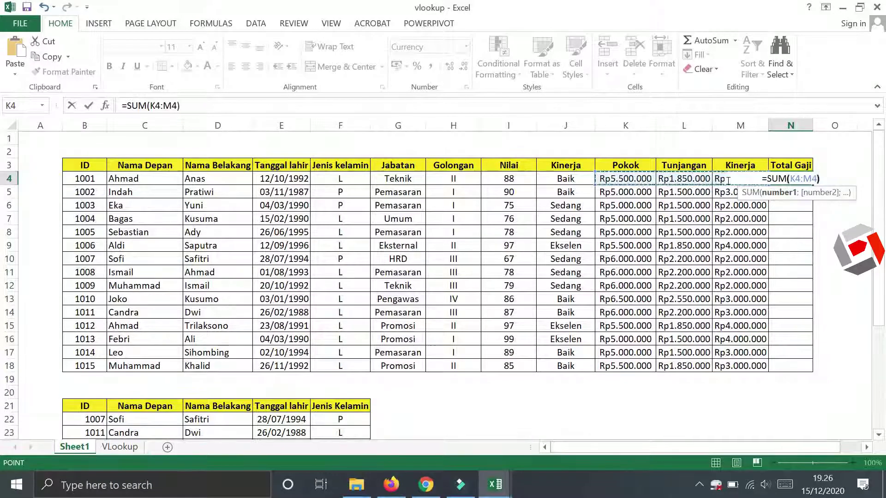
key("Return")
left_click(808, 179)
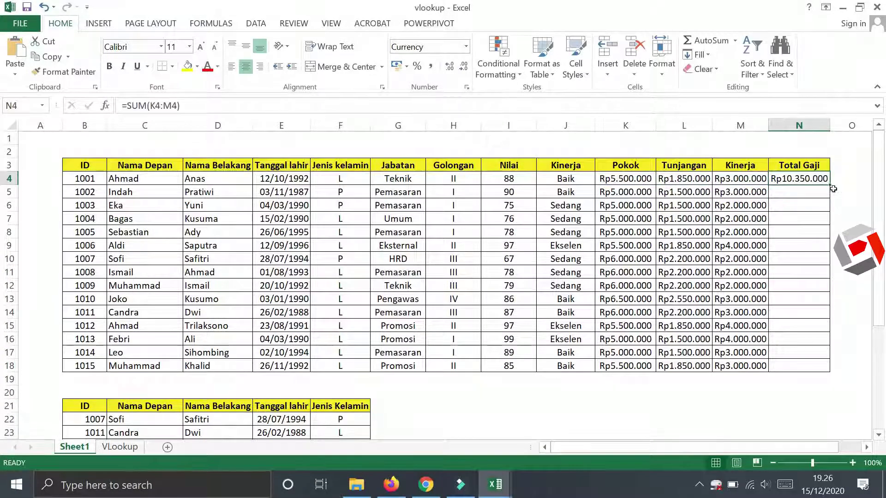
left_click_drag(830, 186, 830, 371)
left_click(713, 406)
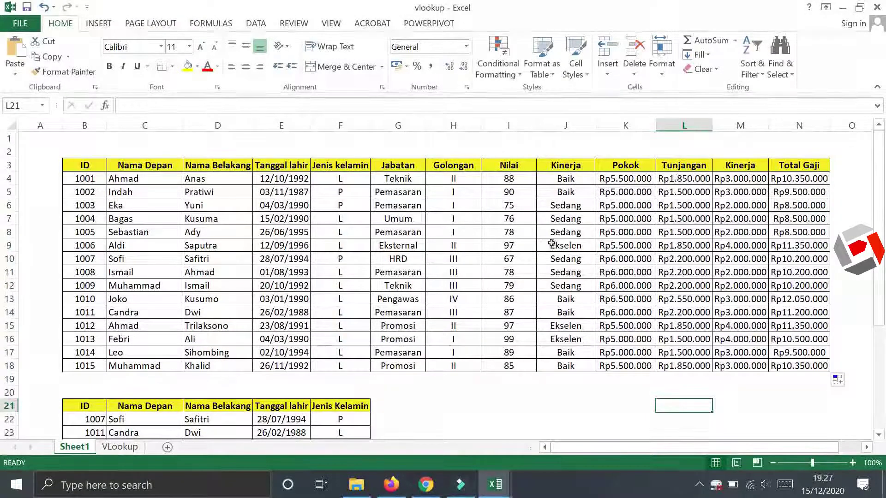
- Review the ID, Golongan and Kinerja tables below the employee list and the pay columns in K3:N18
scroll(221, 323, "down", 3)
scroll(202, 376, "down", 3)
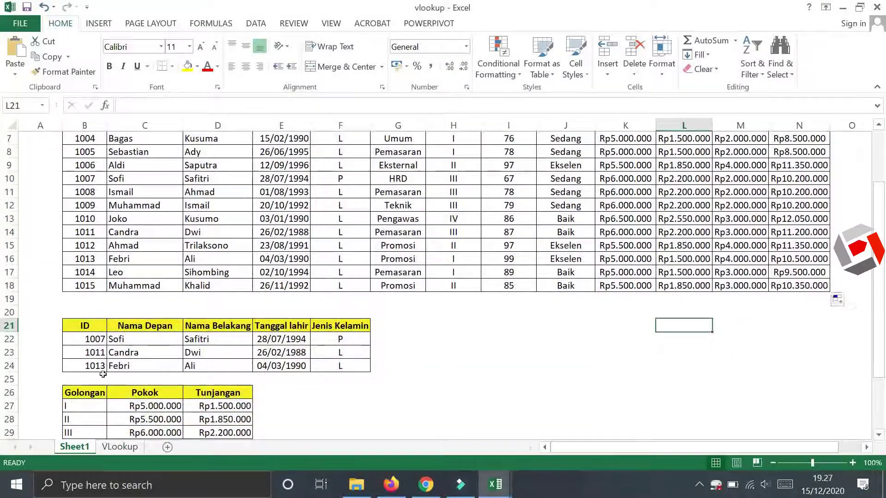
scroll(461, 323, "up", 1)
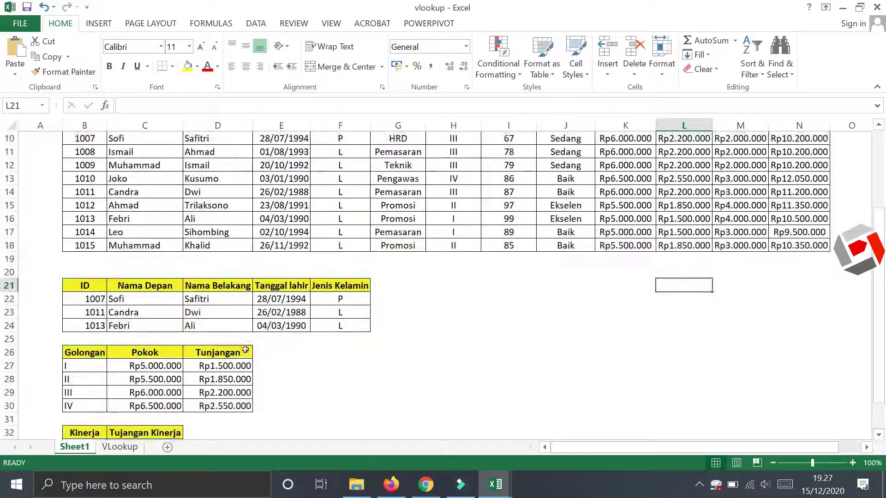
scroll(259, 346, "down", 3)
scroll(75, 231, "up", 6)
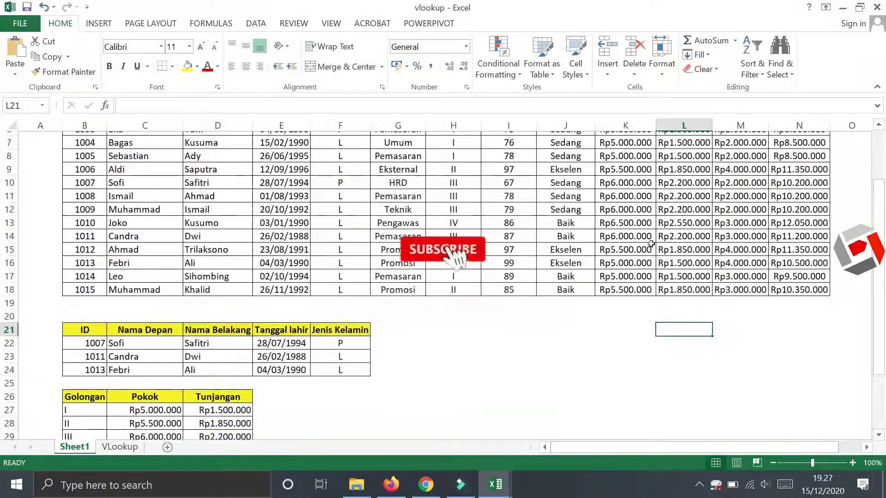
left_click_drag(619, 165, 798, 367)
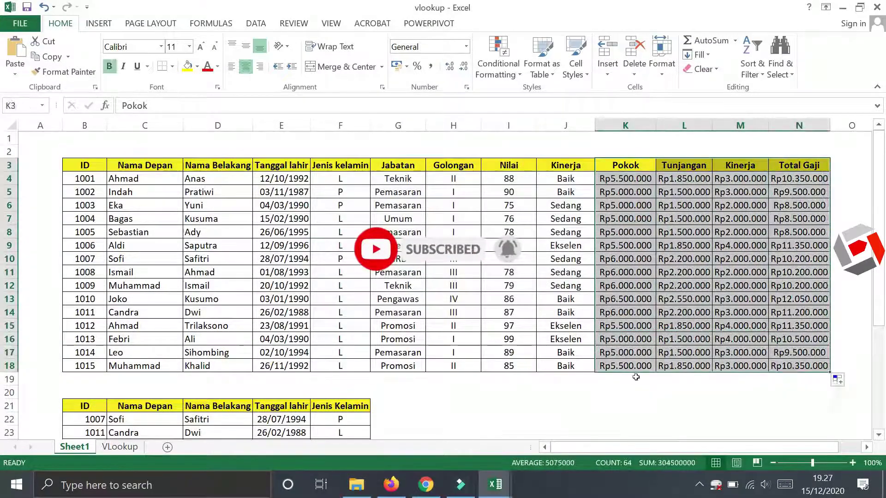
scroll(487, 385, "down", 2)
scroll(486, 384, "down", 2)
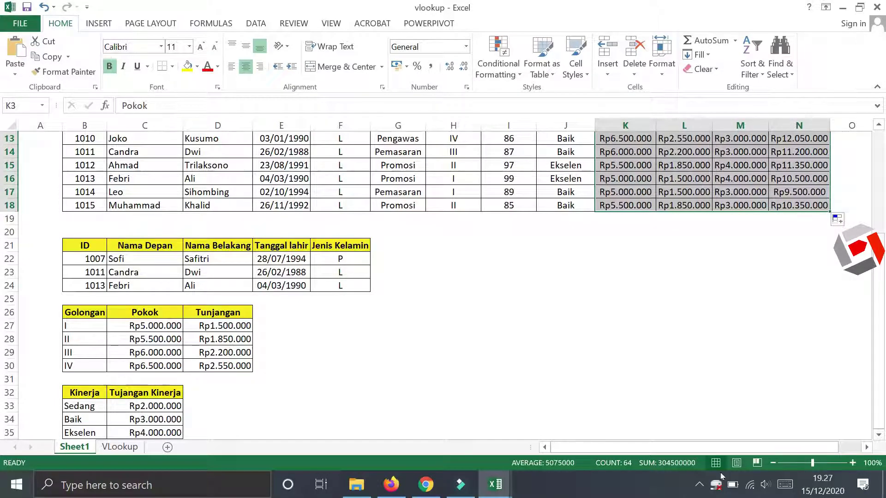
left_click(698, 489)
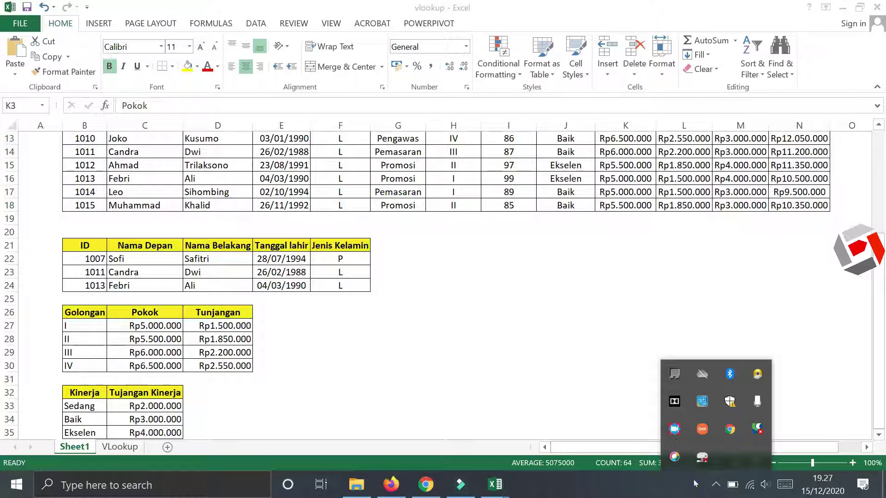